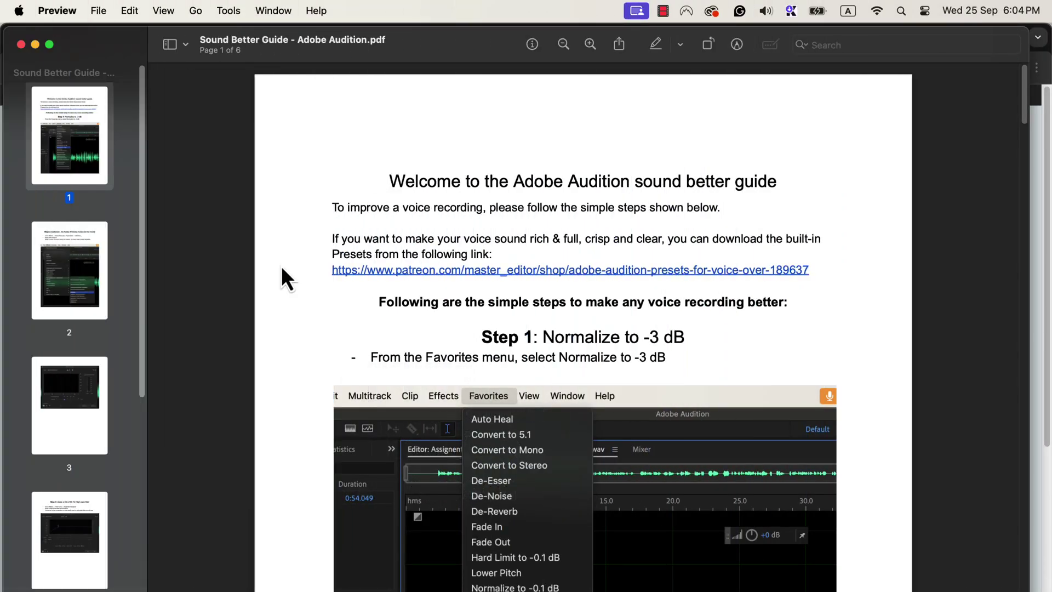
Scroll the Sound Better Guide down to the Step 1 Normalize to -3 dB section
scroll(281, 266, "down", 8)
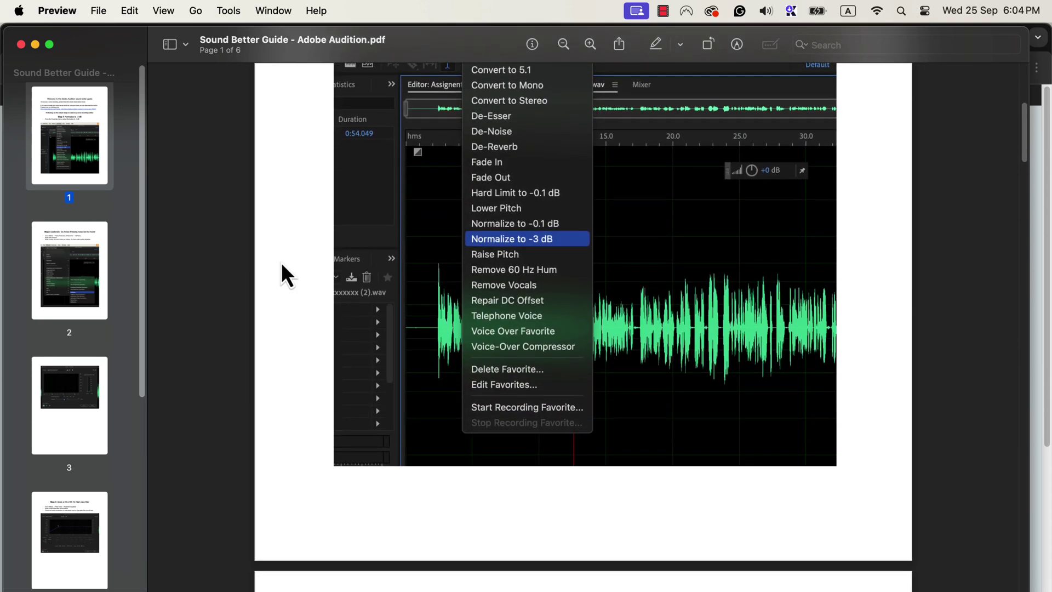
scroll(282, 264, "down", 2)
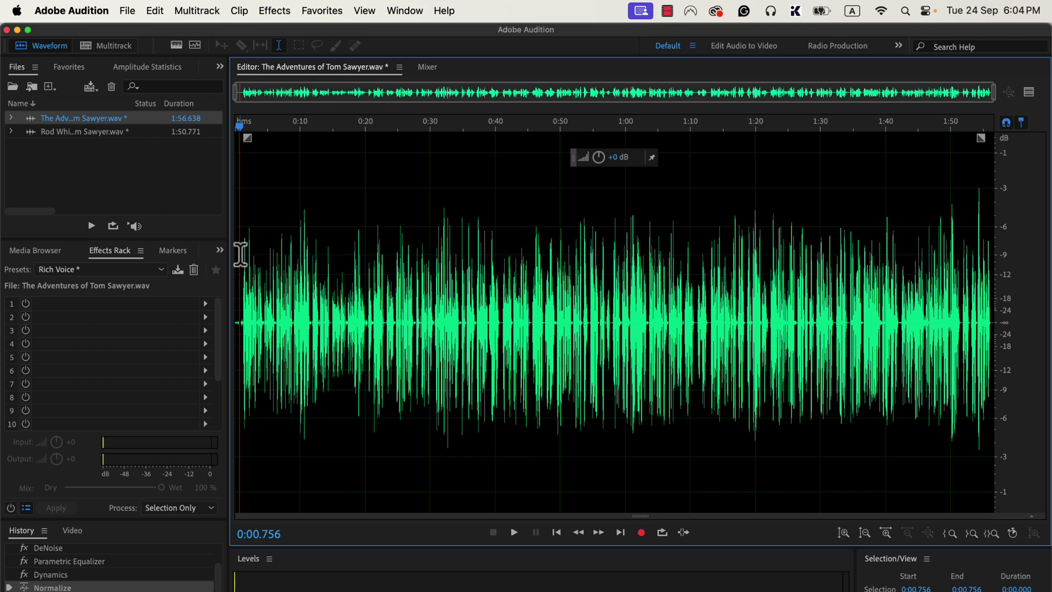
Play the recording, switching between the History Open and Normalize states twice to A/B original versus processed, then stop
key("space")
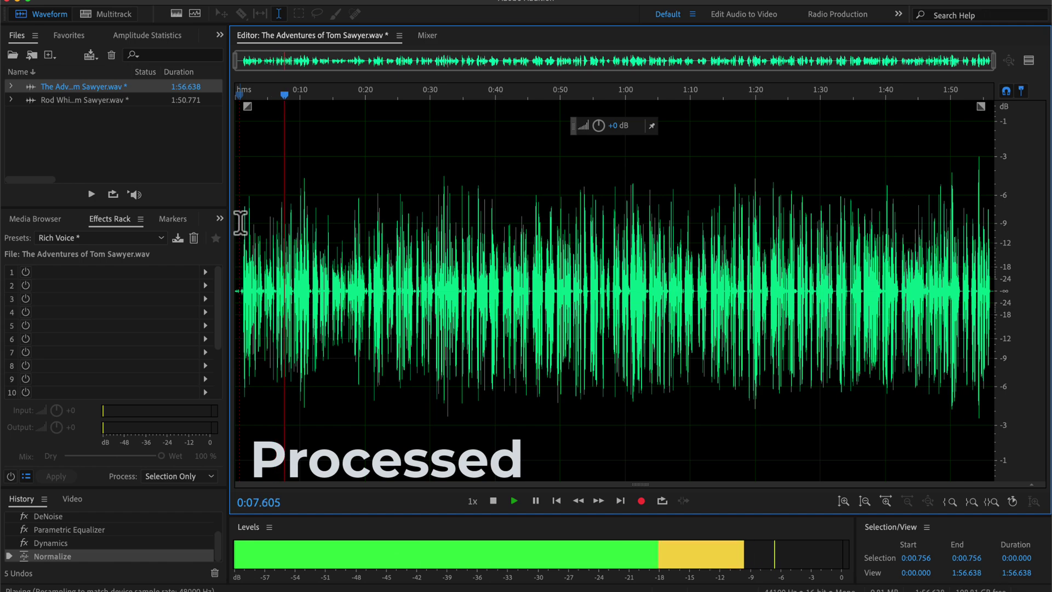
scroll(105, 539, "up", 2)
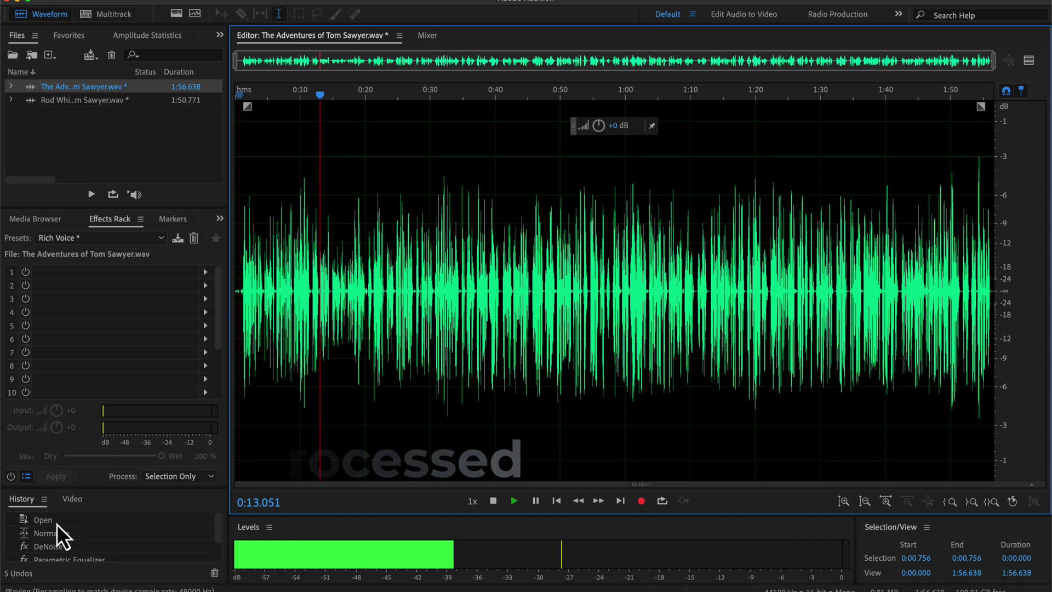
left_click(57, 521)
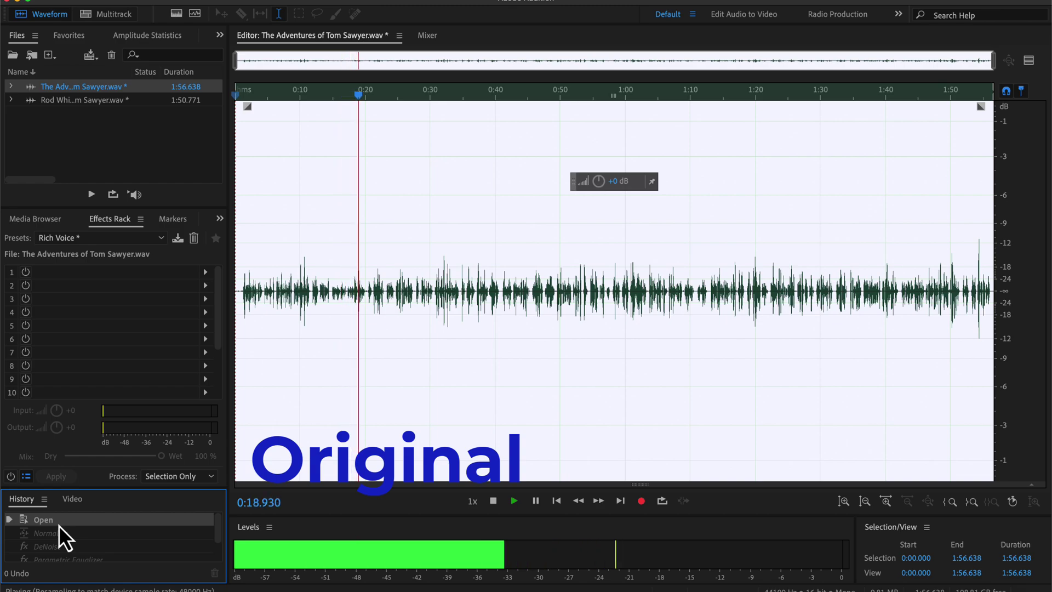
scroll(61, 526, "down", 2)
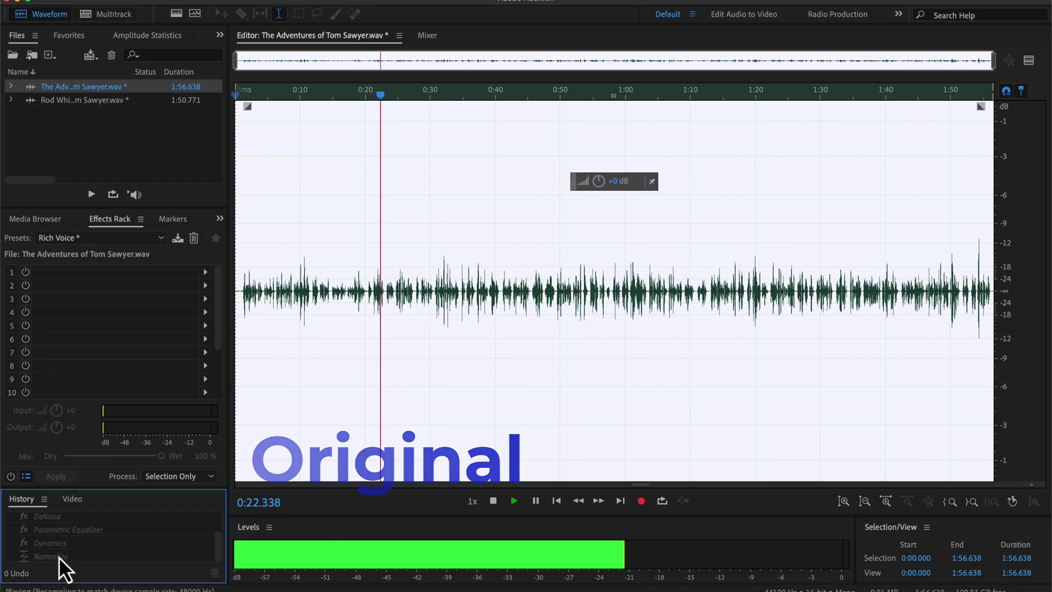
left_click(58, 557)
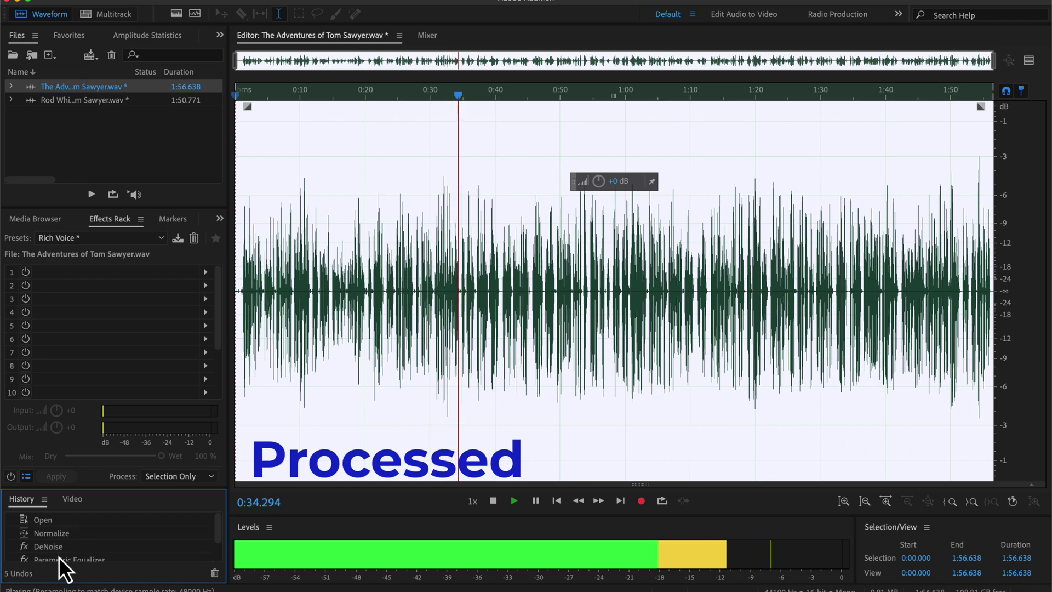
scroll(62, 523, "up", 2)
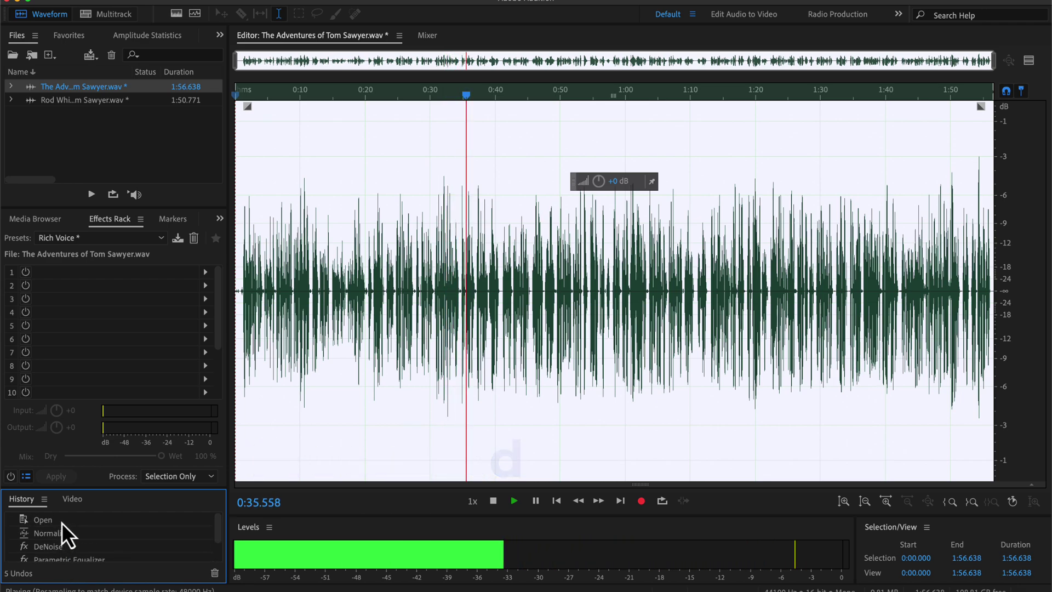
left_click(61, 521)
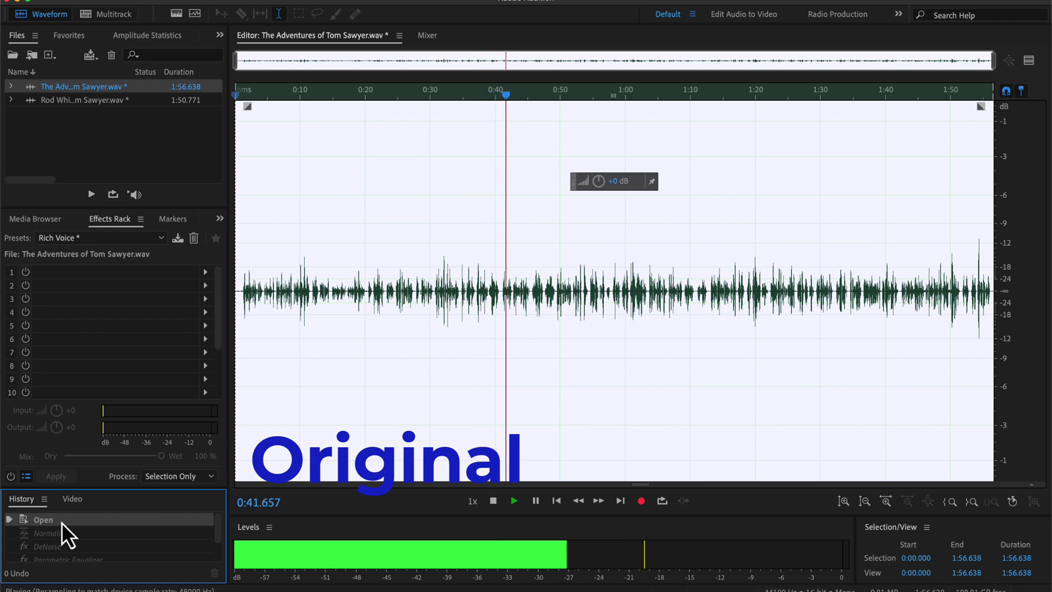
scroll(61, 521, "down", 1)
scroll(62, 521, "down", 2)
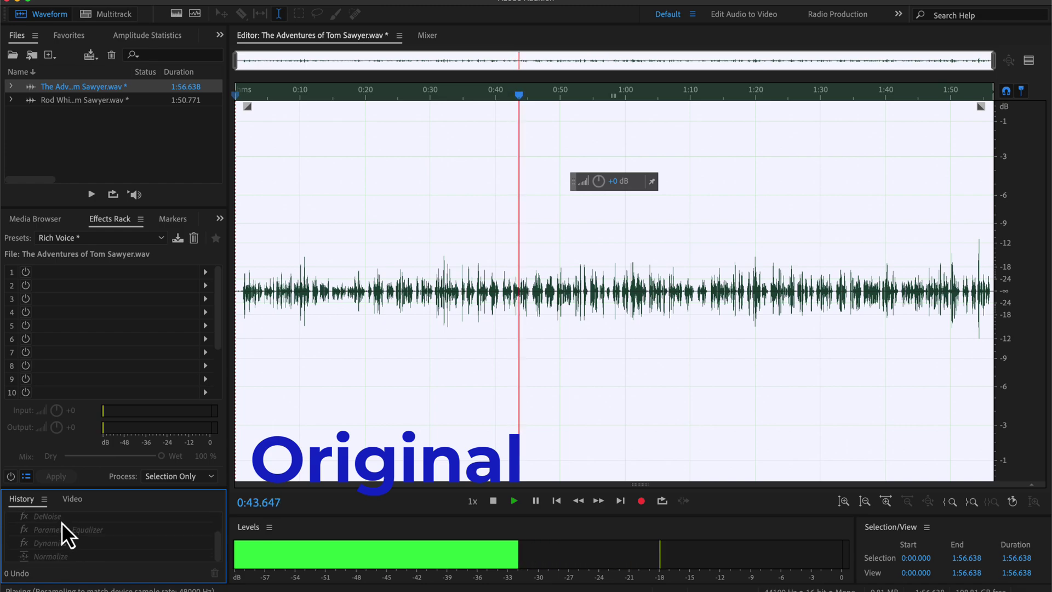
left_click(60, 559)
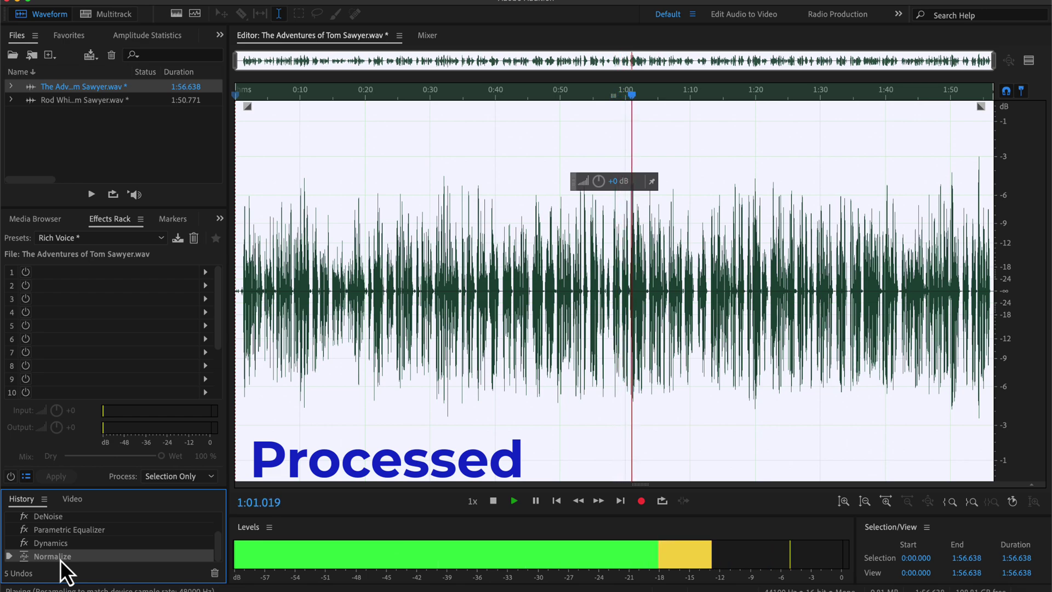
key("space")
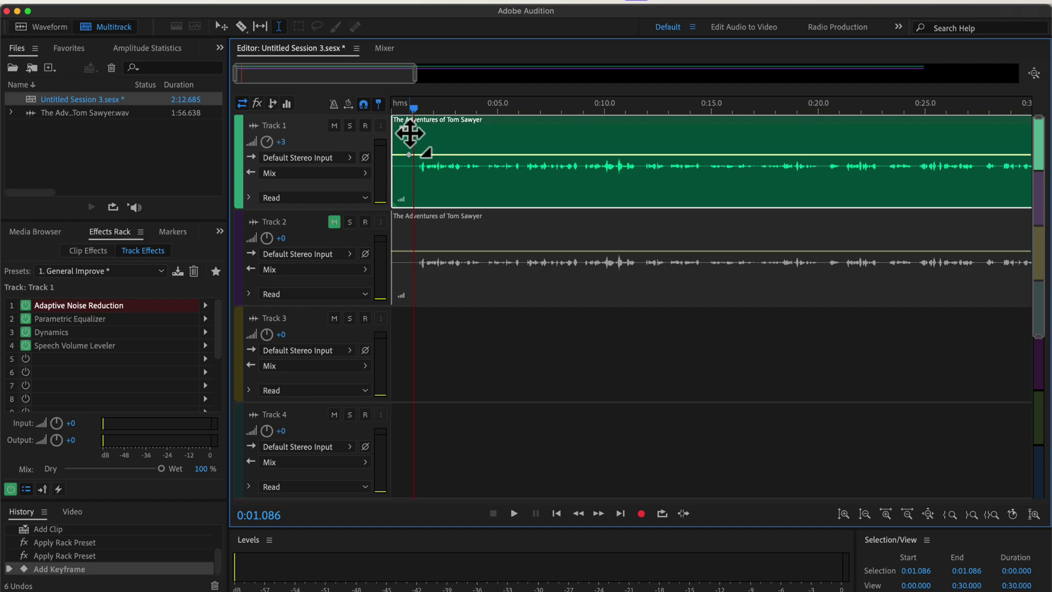
Play the session and alternate muting General Improve (Track 1) and Clear Voice (Track 2), ending on Clear Voice
key("space")
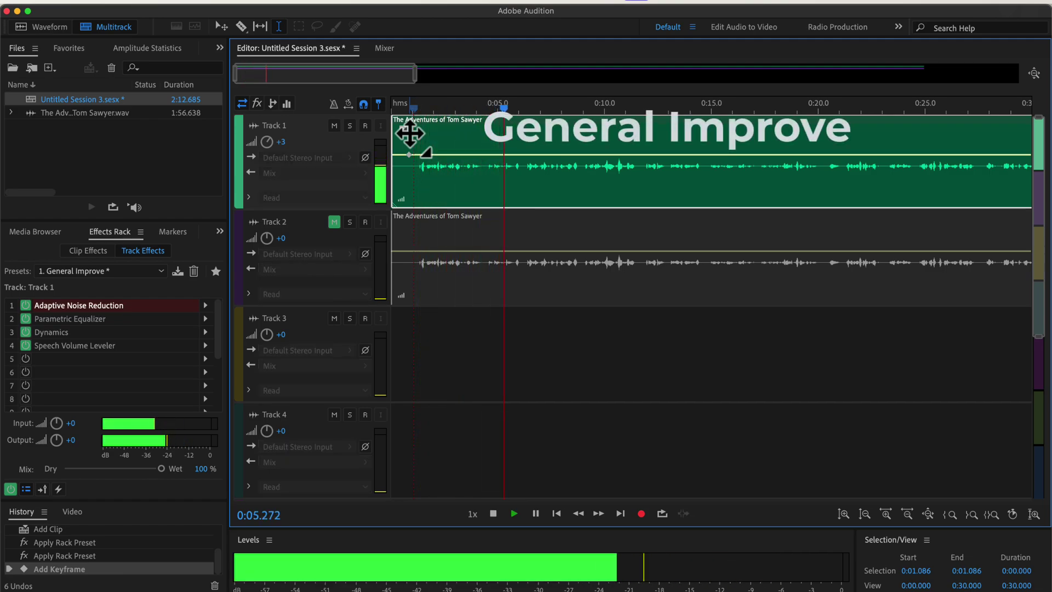
left_click(334, 125)
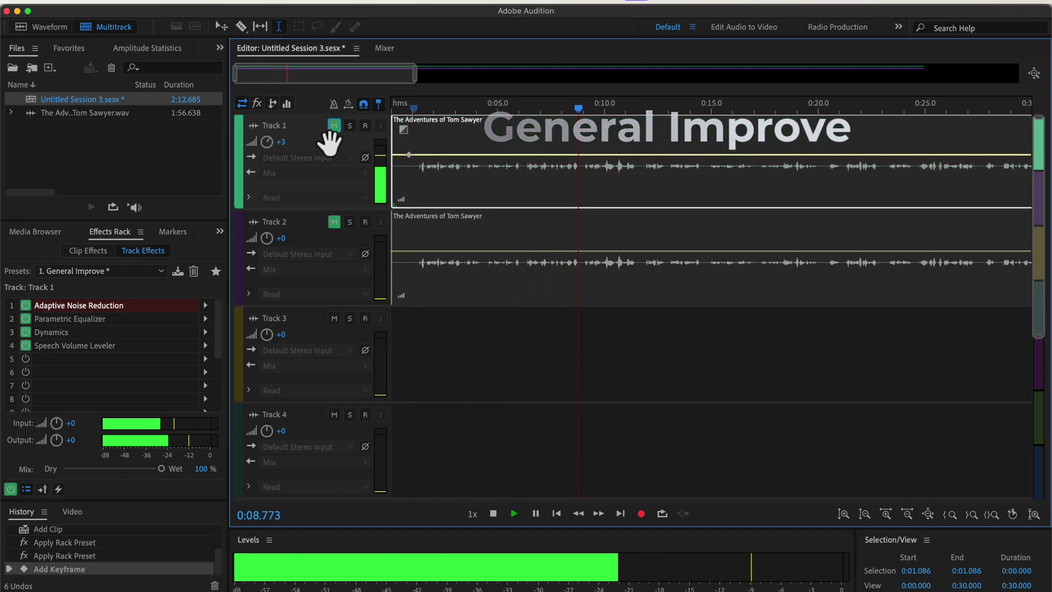
left_click(335, 226)
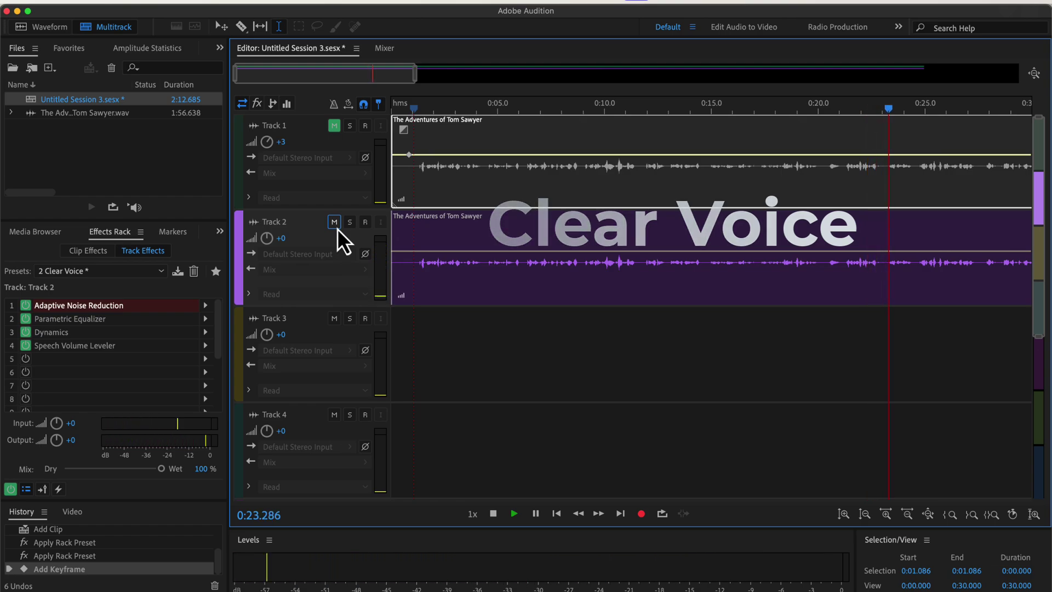
left_click(334, 222)
left_click(334, 125)
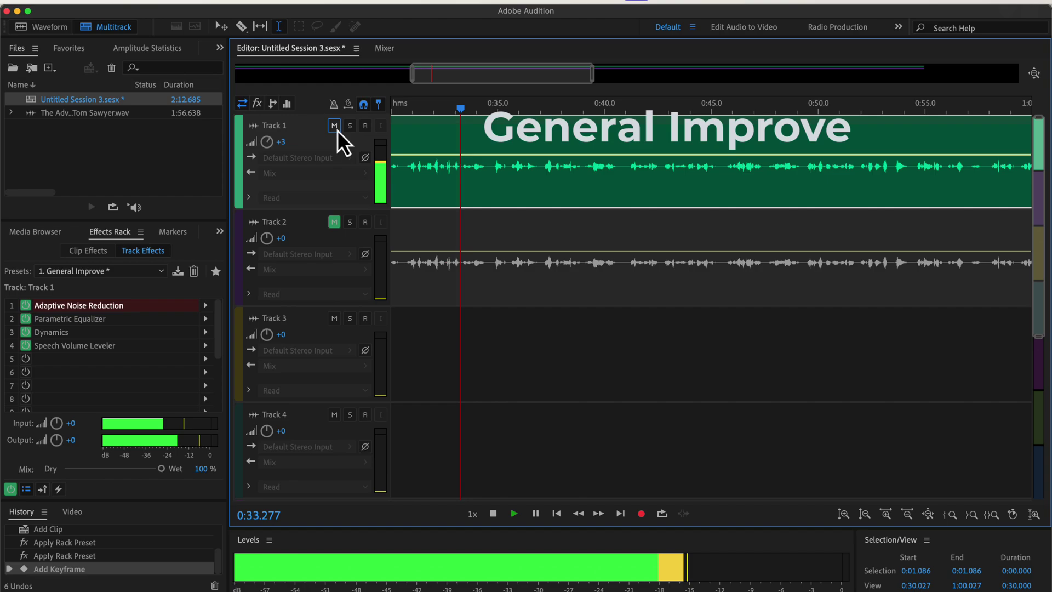
left_click(336, 130)
left_click(332, 225)
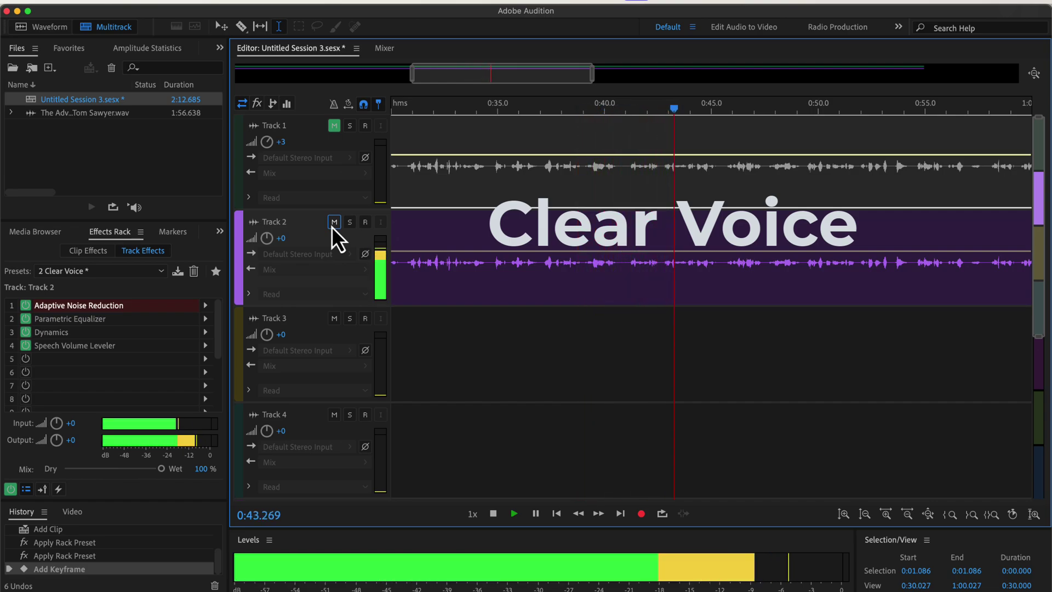
key("space")
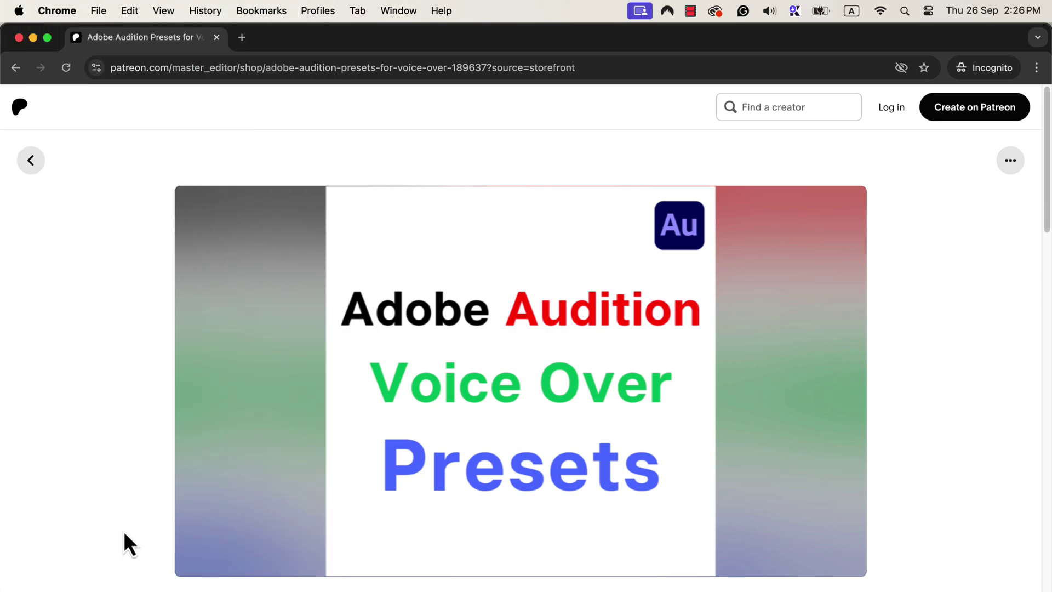
Scroll the Patreon page past the cover image to the presets' title, price and description
scroll(124, 532, "down", 7)
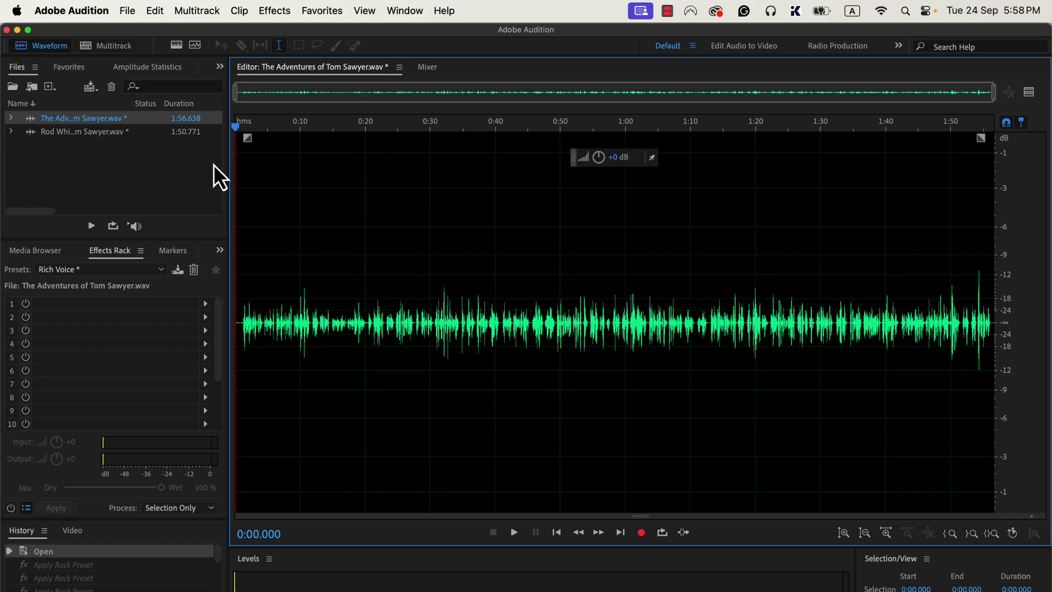
Show the Favorites menu list containing Normalize to -3 dB
left_click(320, 17)
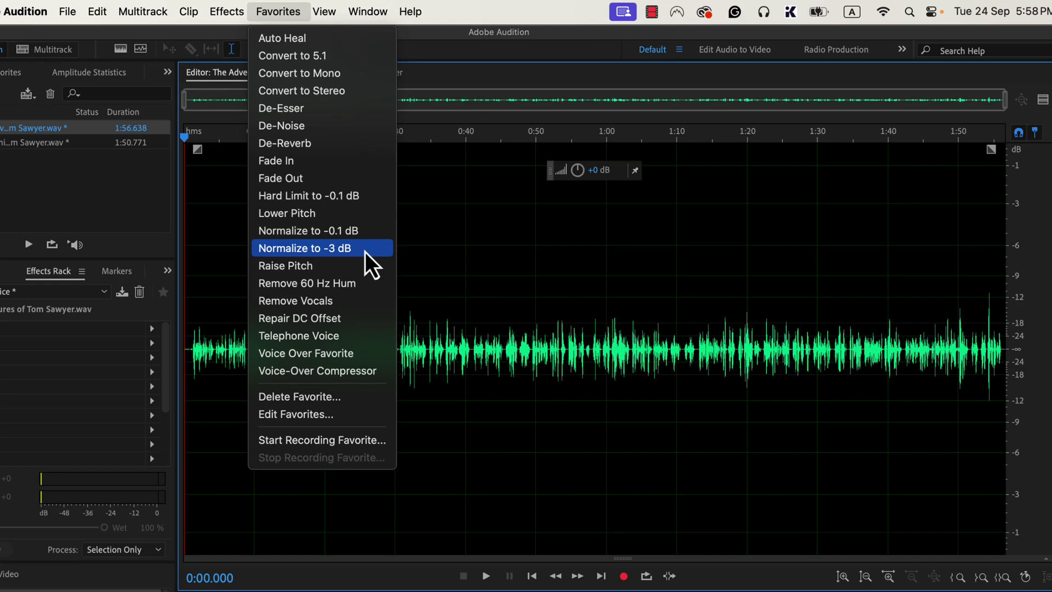
Apply the Normalize to -3 dB favorite to the entire Tom Sawyer recording
left_click(365, 252)
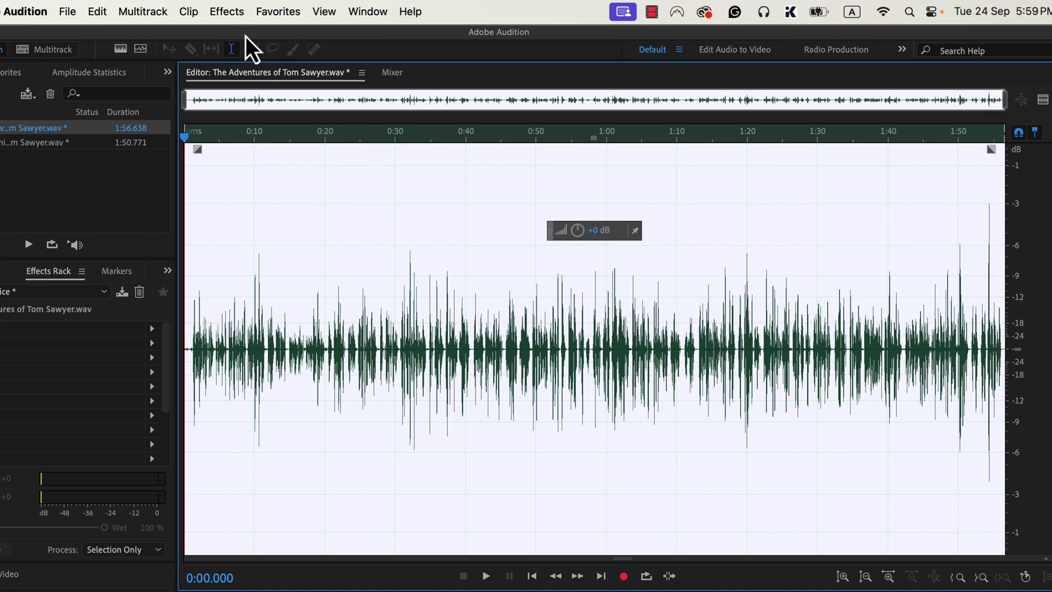
Show the Effects menu's Noise Reduction / Restoration submenu
left_click(241, 21)
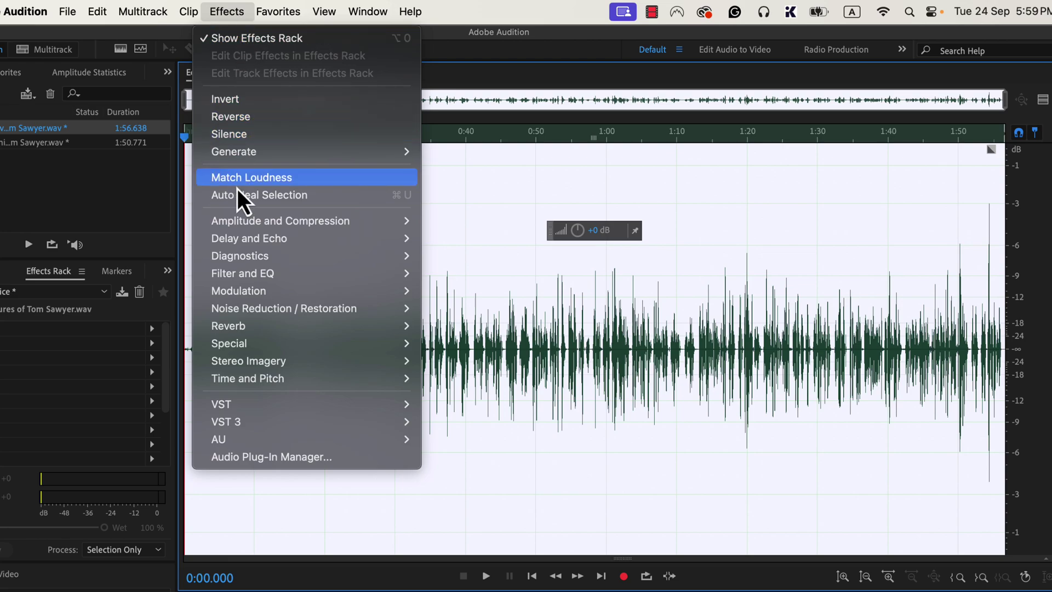
mouse_move(257, 311)
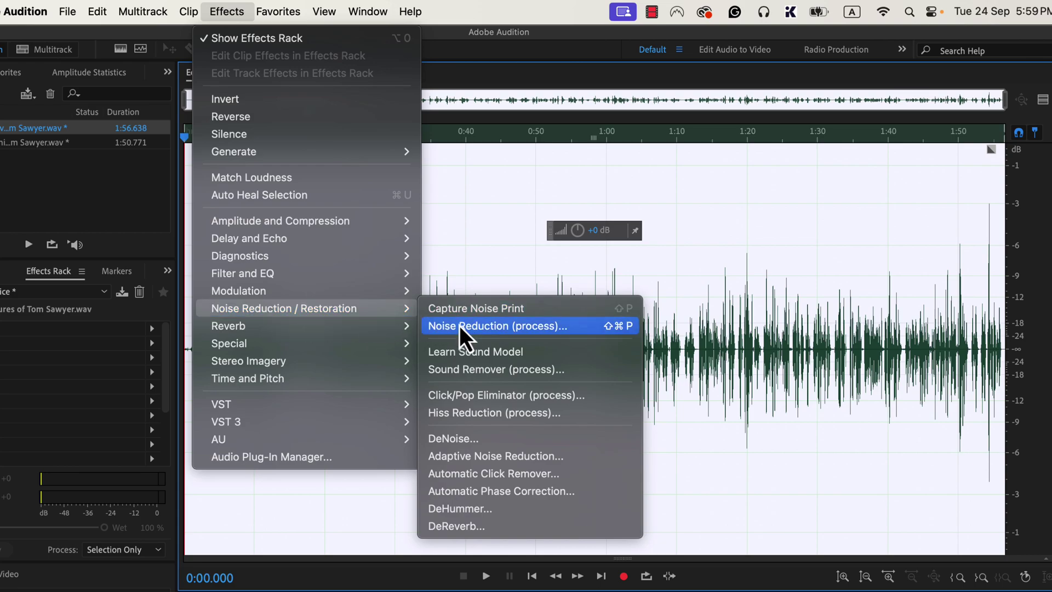
Apply DeNoise to the recording with Amount set to 29%
left_click(504, 443)
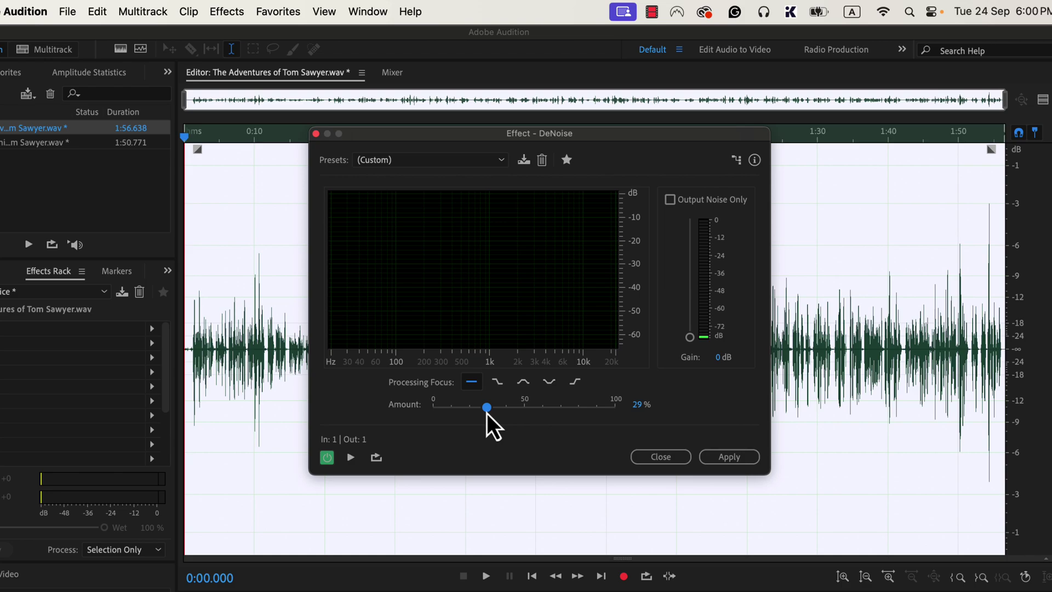
left_click(715, 461)
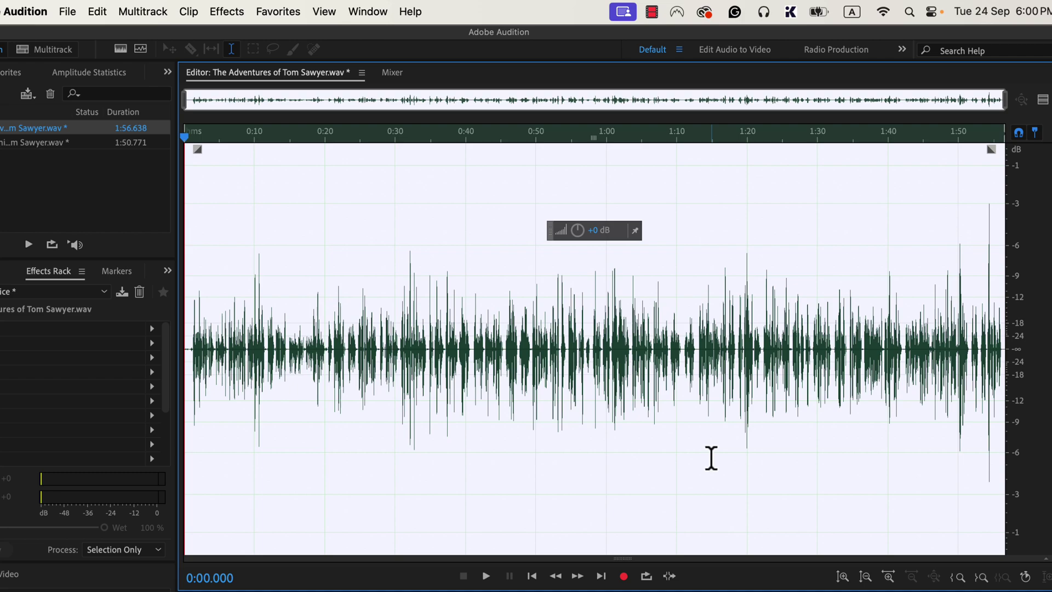
Open Effects > Filter and EQ > Parametric Equalizer for the recording
left_click(234, 16)
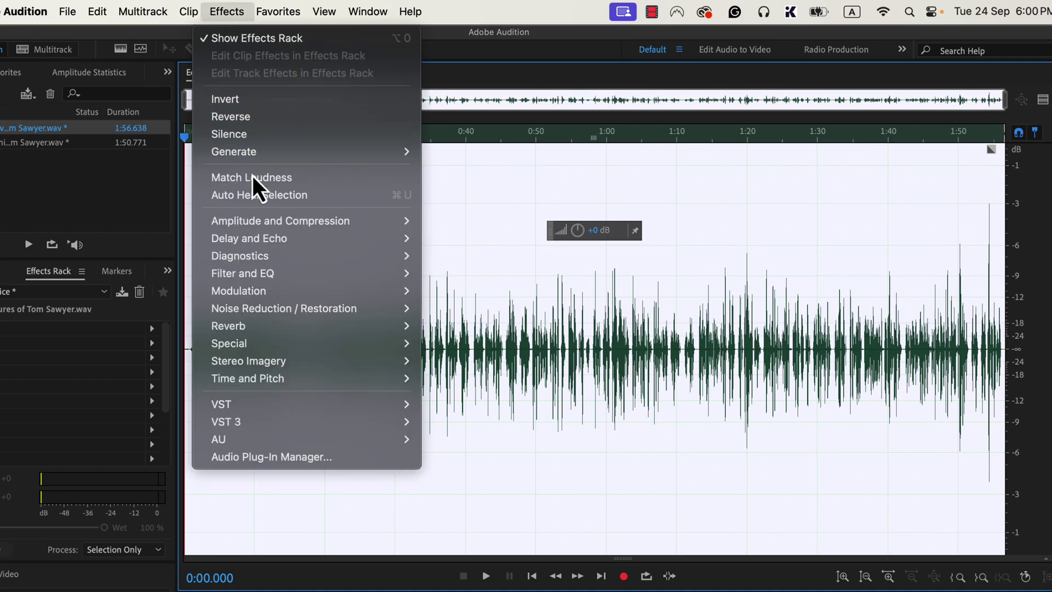
mouse_move(262, 270)
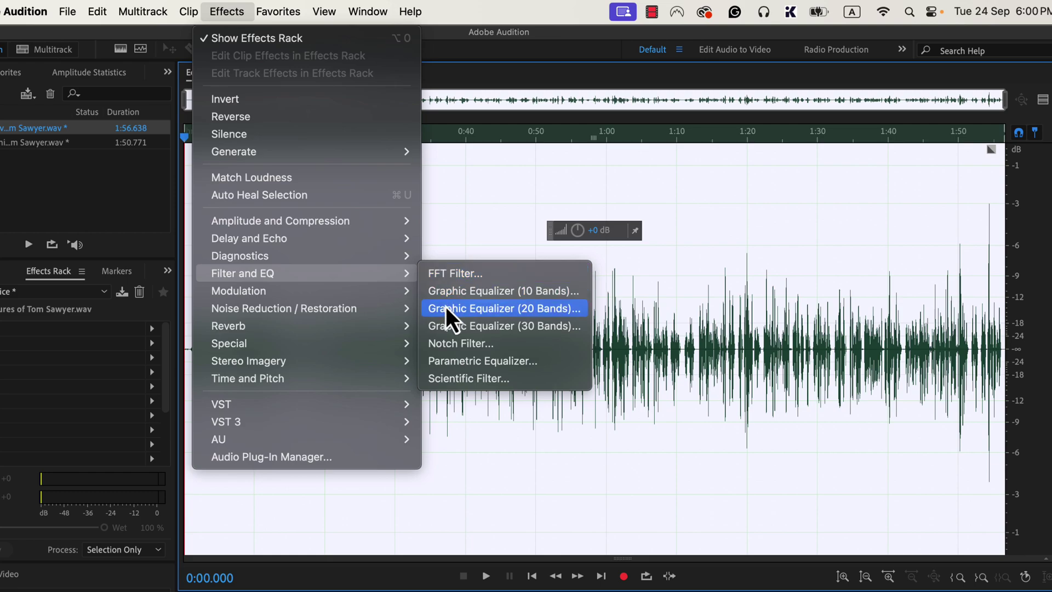
left_click(539, 364)
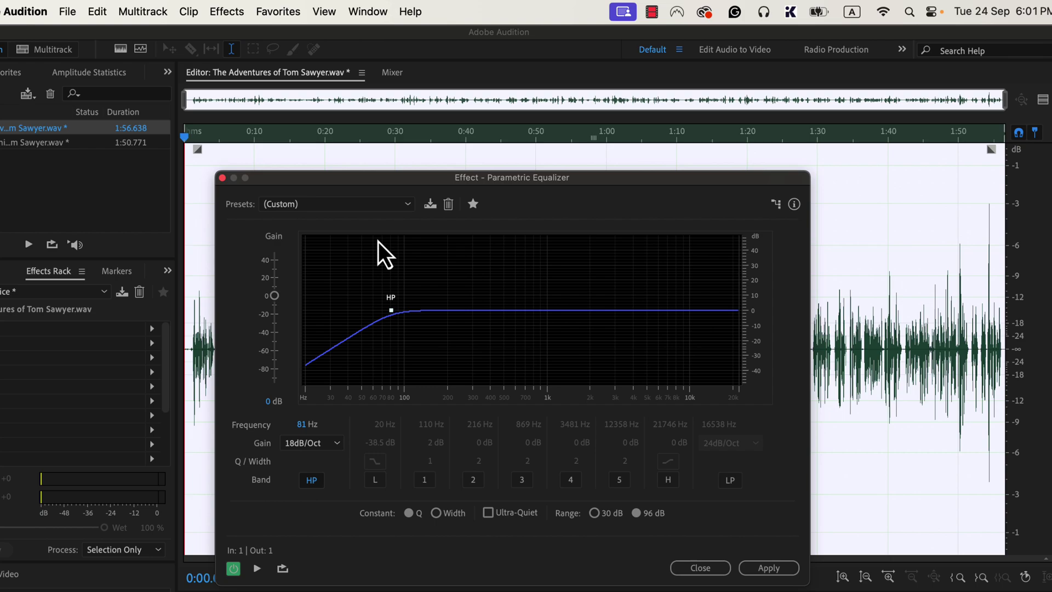
Load the (Default) equalizer preset and enable the HP high-pass band
left_click(352, 210)
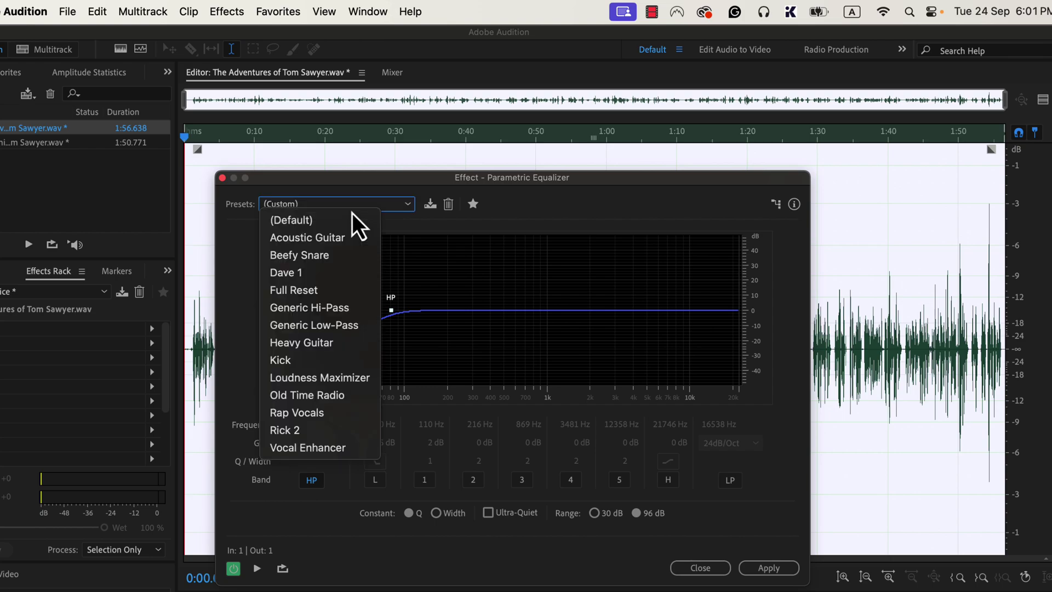
left_click(346, 226)
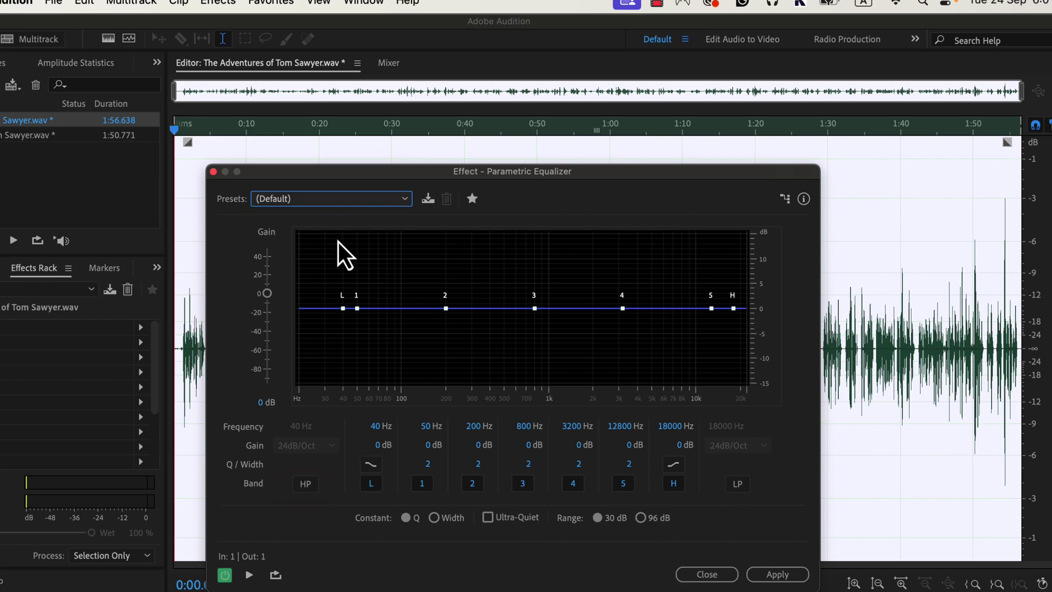
left_click(302, 488)
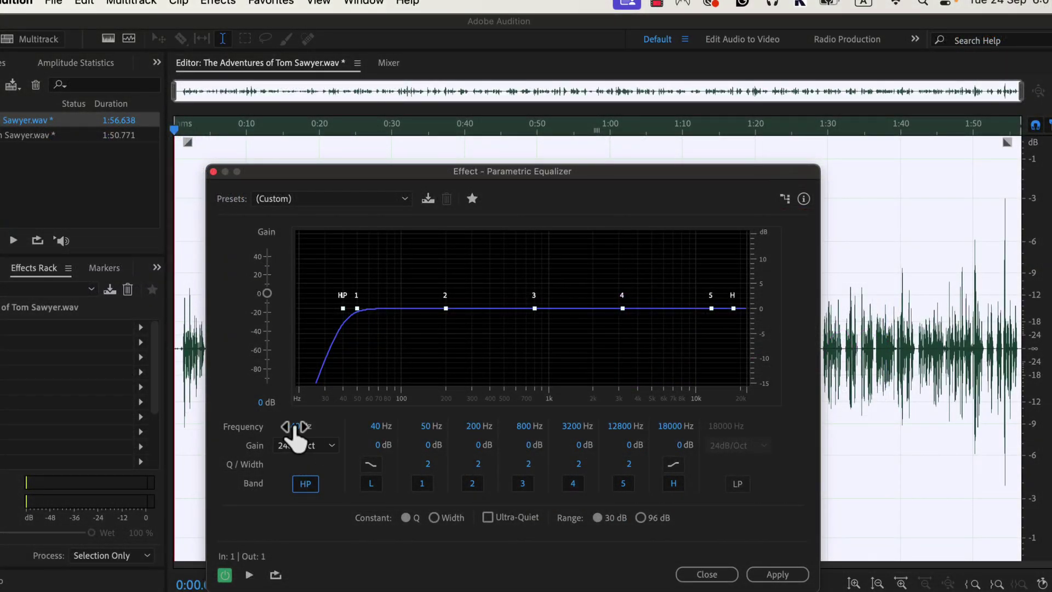
Raise the Parametric Equalizer's high-pass cutoff to 72 Hz after checking voice fundamentals on Google
left_click_drag(291, 427, 325, 431)
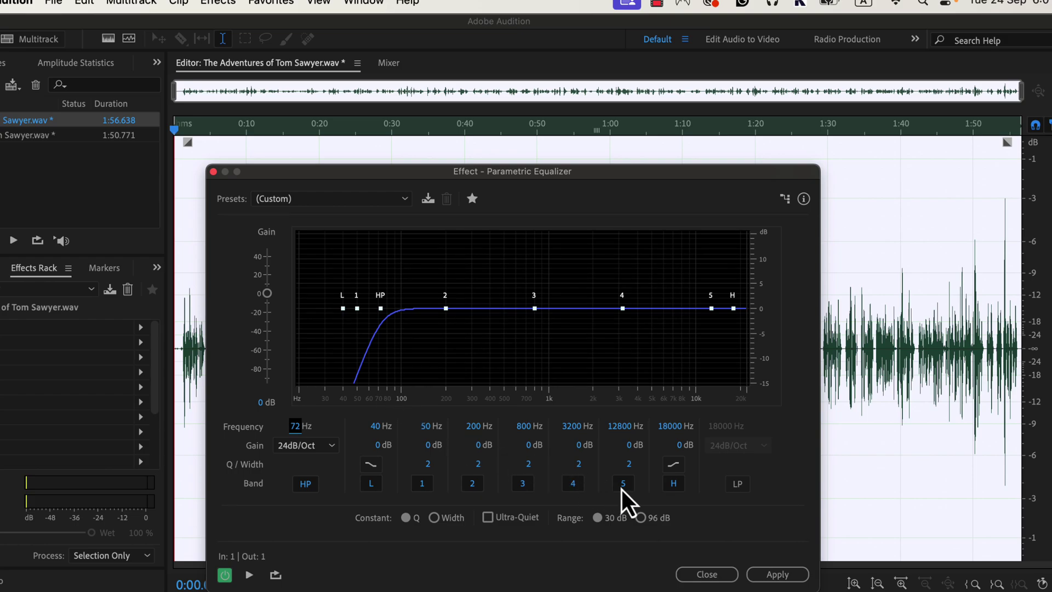
Apply the 72 Hz high-pass Parametric Equalizer to the Tom Sawyer recording
left_click(775, 578)
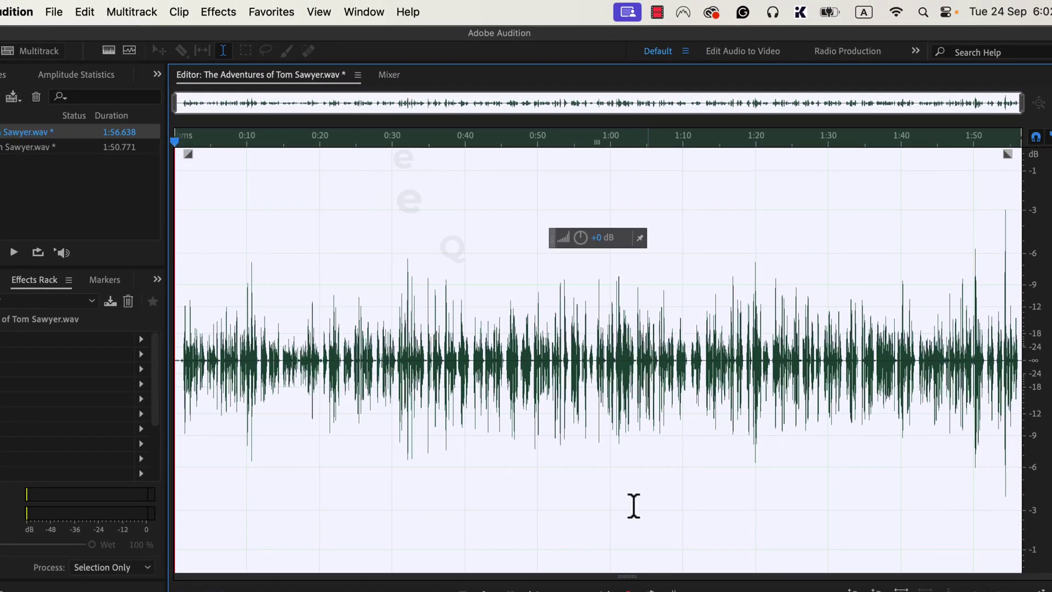
left_click(213, 7)
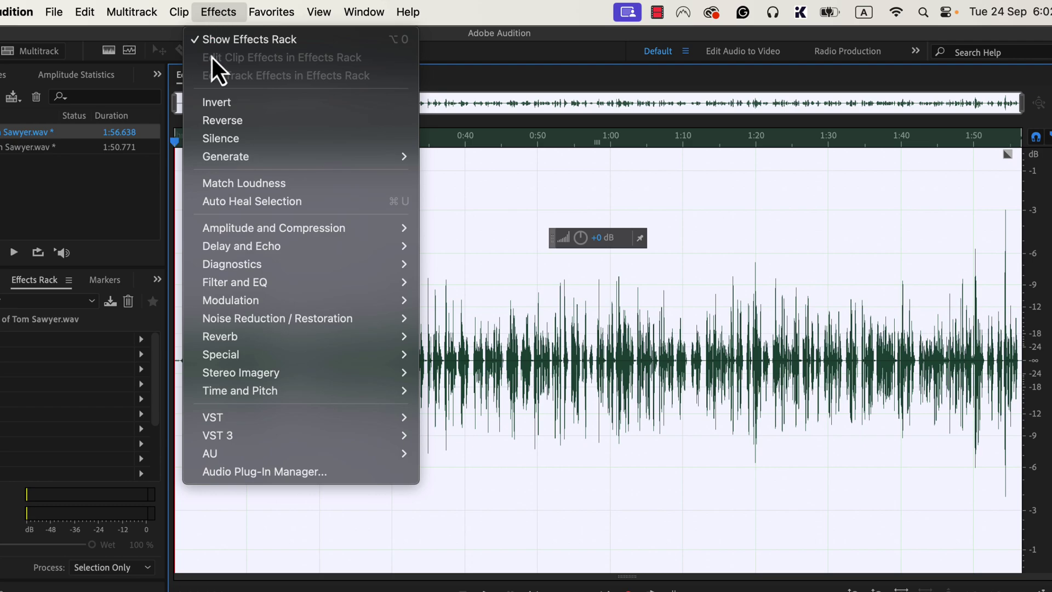
Open the Dynamics effect from Effects > Amplitude and Compression
mouse_move(238, 228)
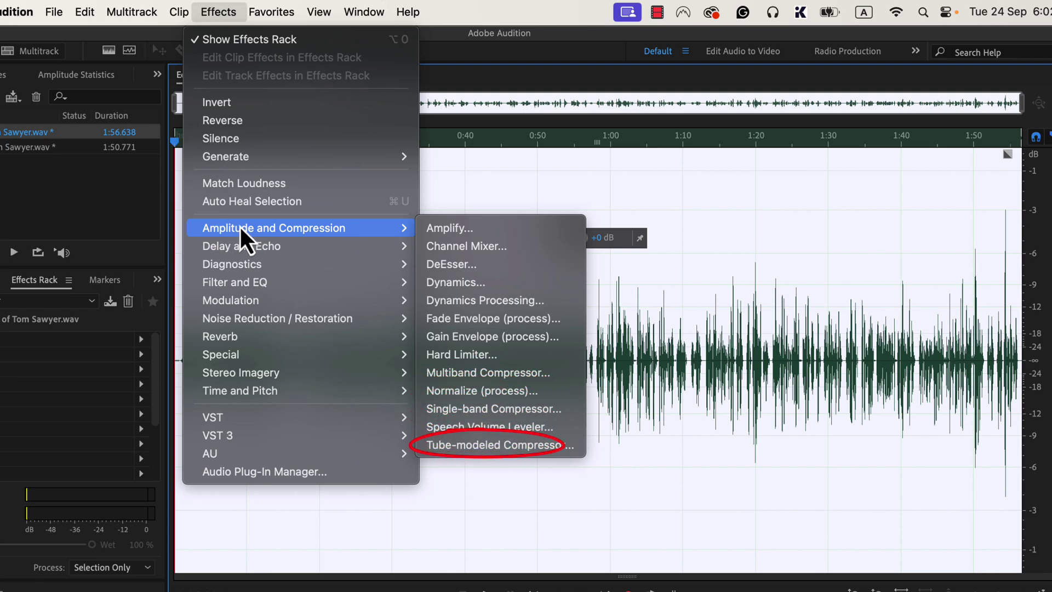
left_click(498, 282)
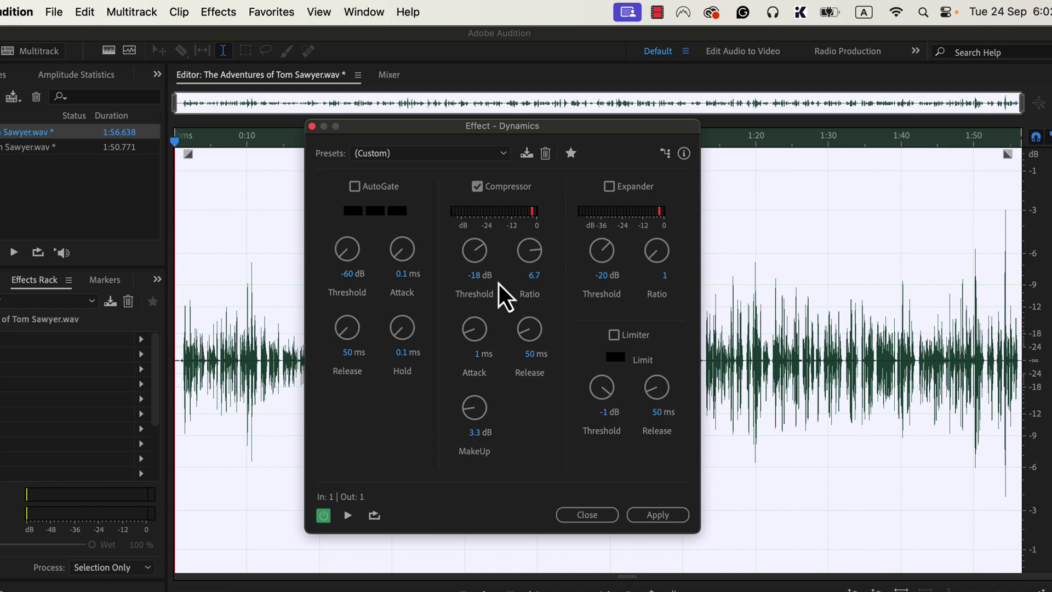
Load the Soft Compression preset (-12.3 dB threshold, 1.9 ratio) in Dynamics
left_click(391, 155)
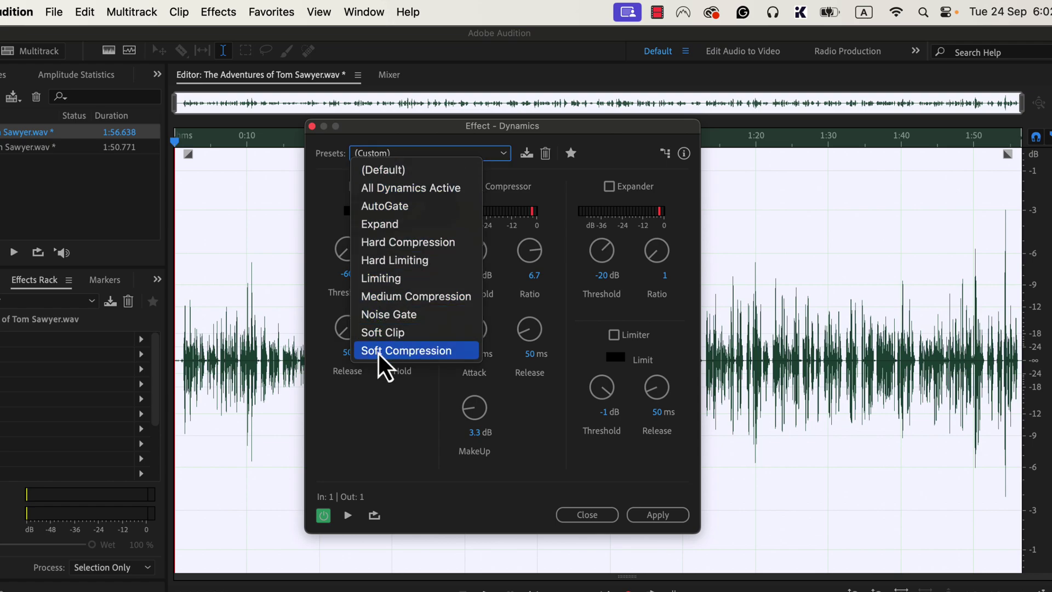
left_click(459, 355)
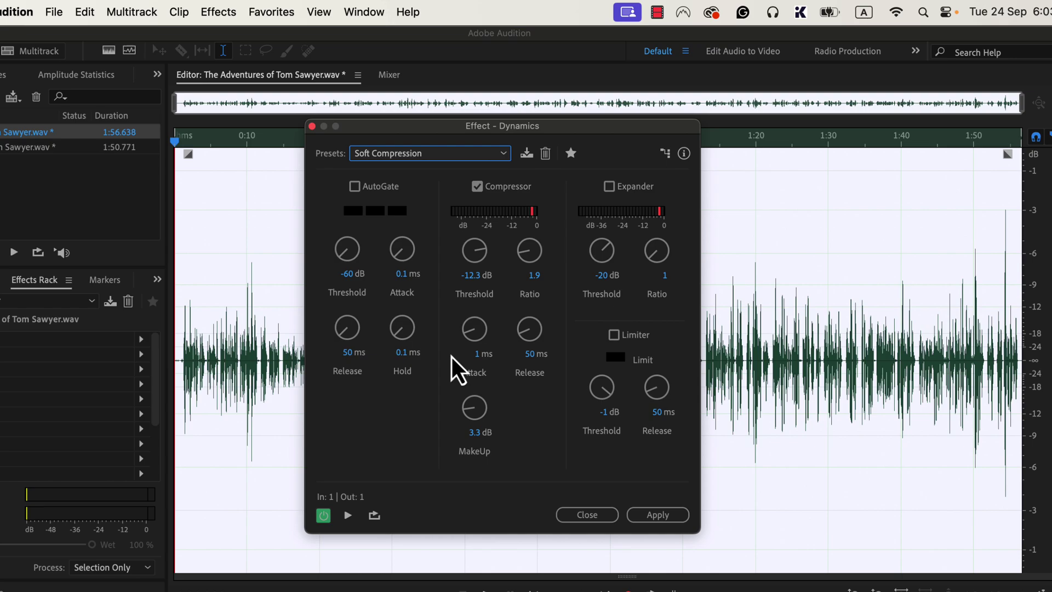
left_click(481, 255)
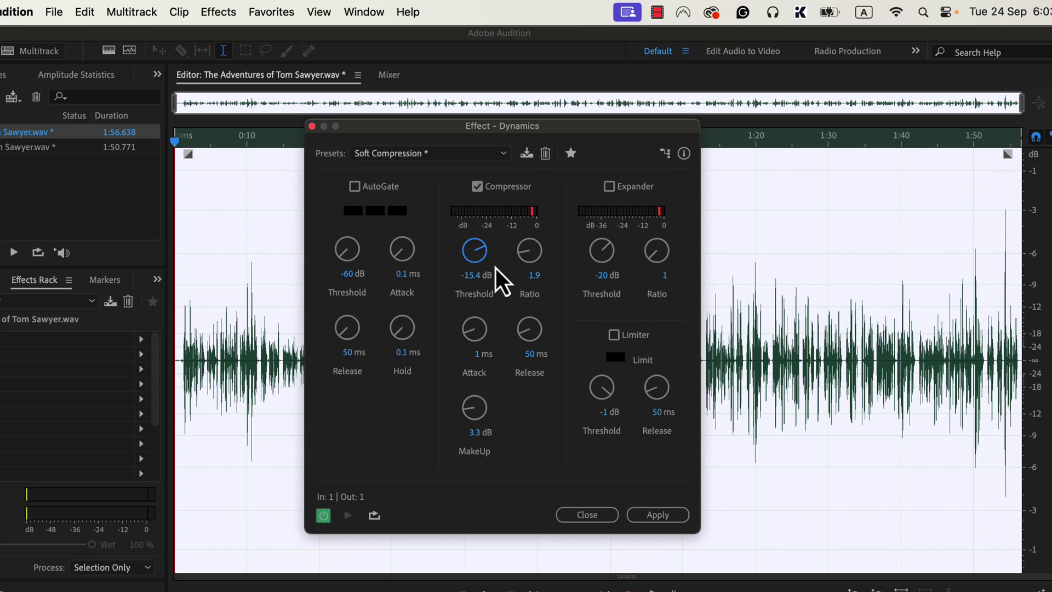
left_click(527, 253)
left_click(639, 511)
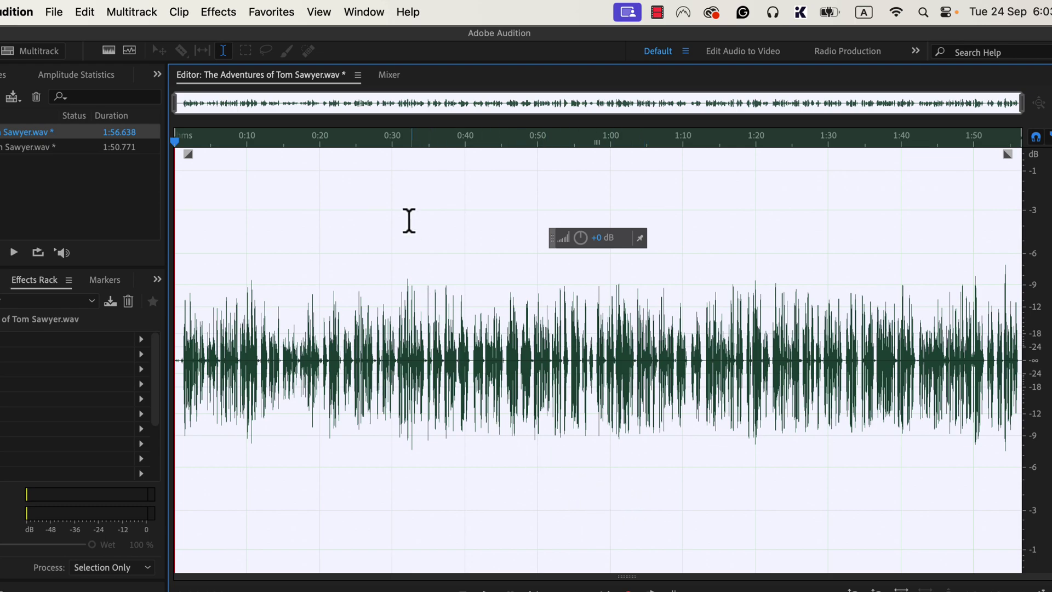
Normalize the compressed recording to -3 dB via Favorites, deselect, and start playback
left_click(273, 13)
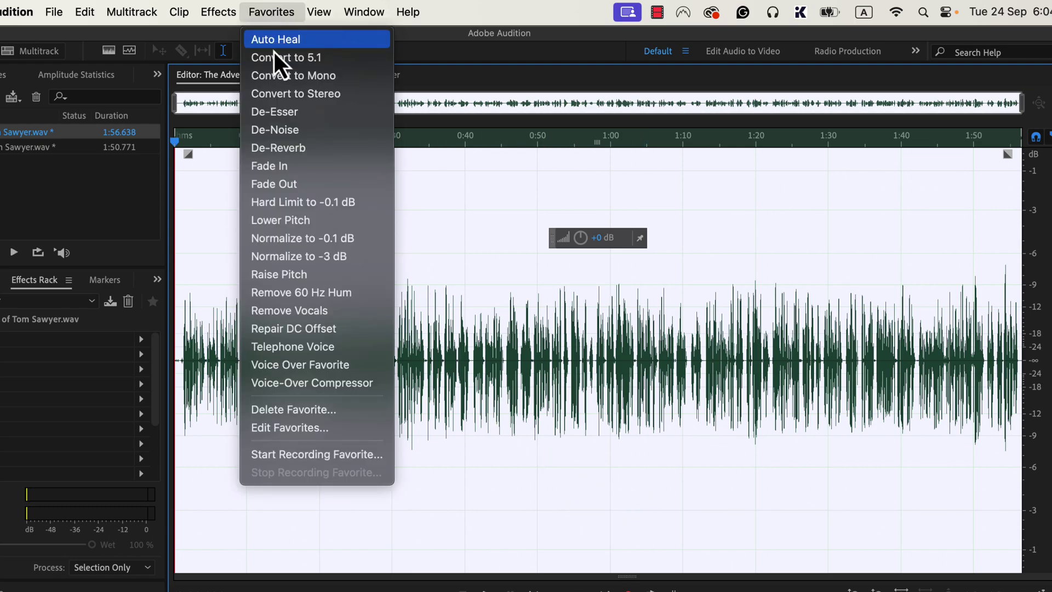
left_click(359, 256)
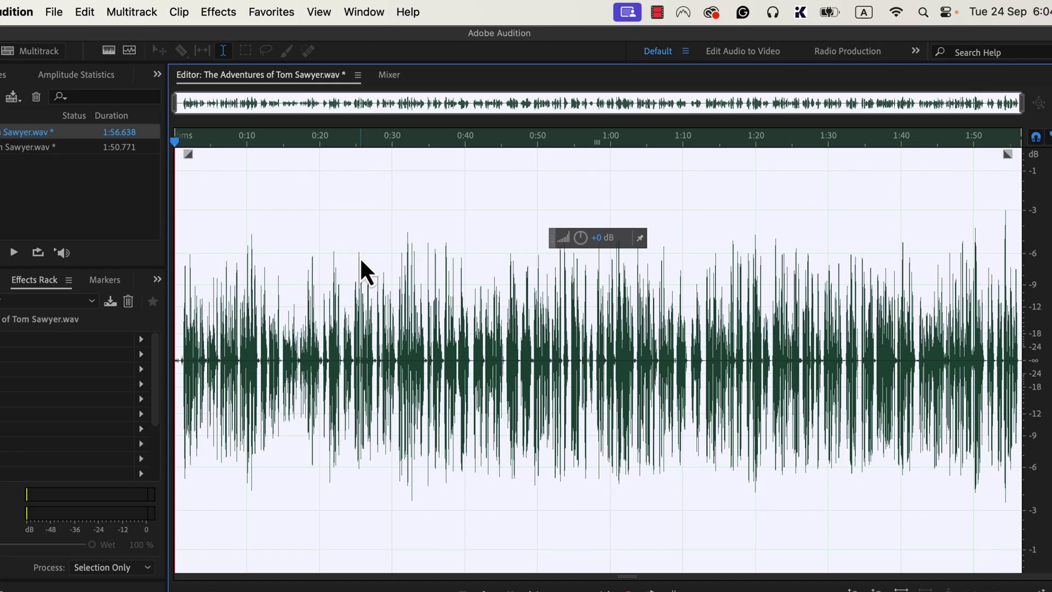
left_click(180, 284)
key("space")
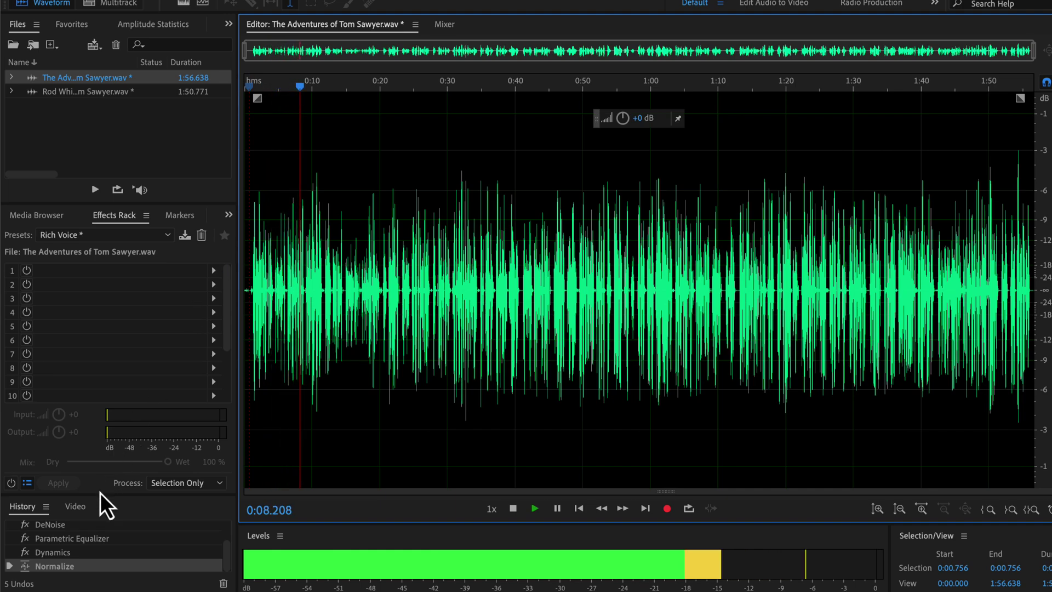
Toggle History between Open and the last Normalize twice, stop playback, then show the guide PDF
scroll(109, 548, "up", 2)
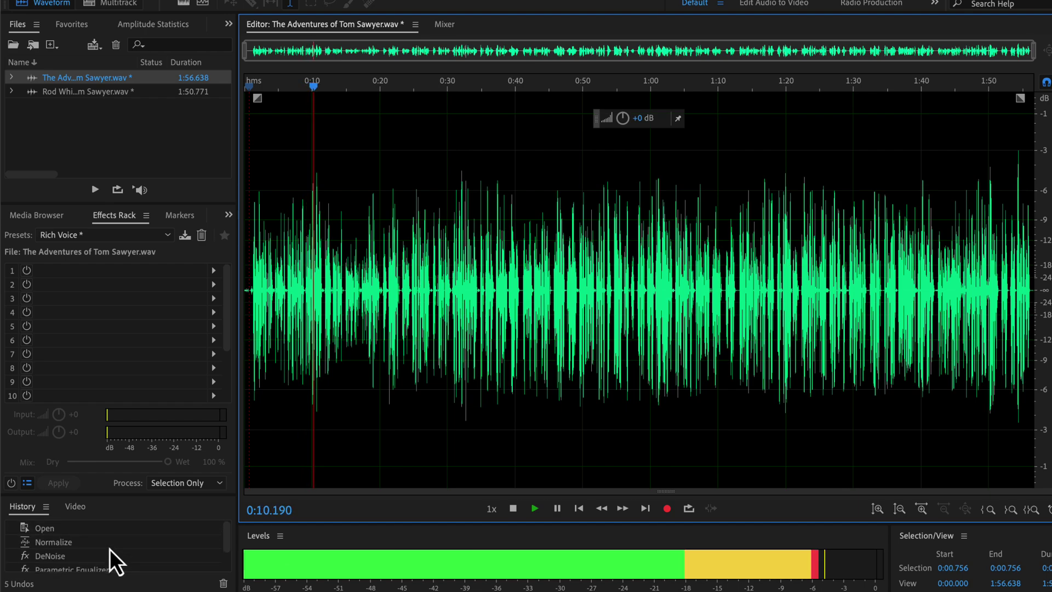
left_click(59, 532)
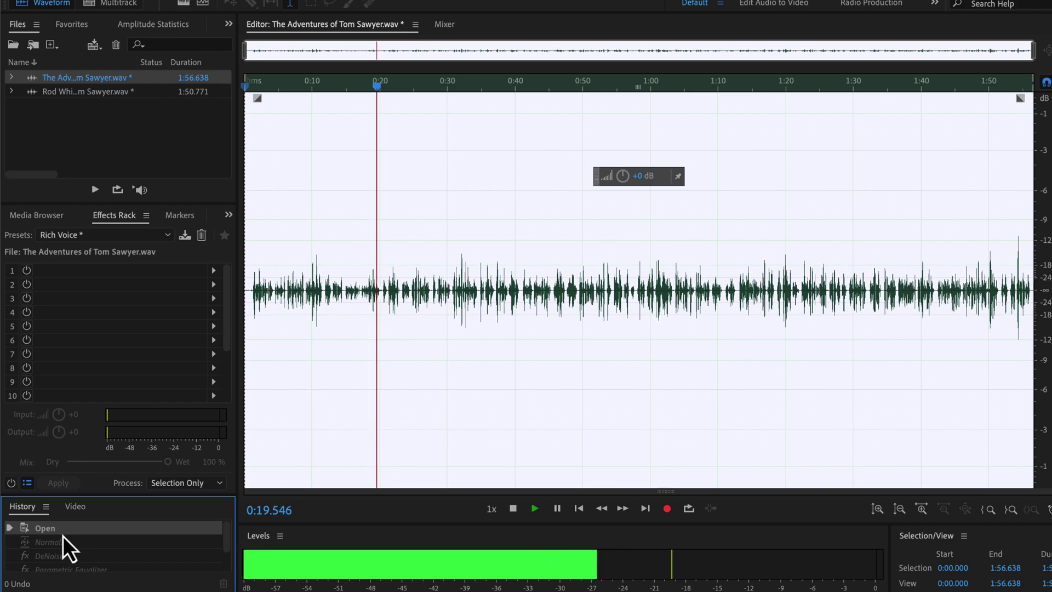
scroll(64, 535, "down", 2)
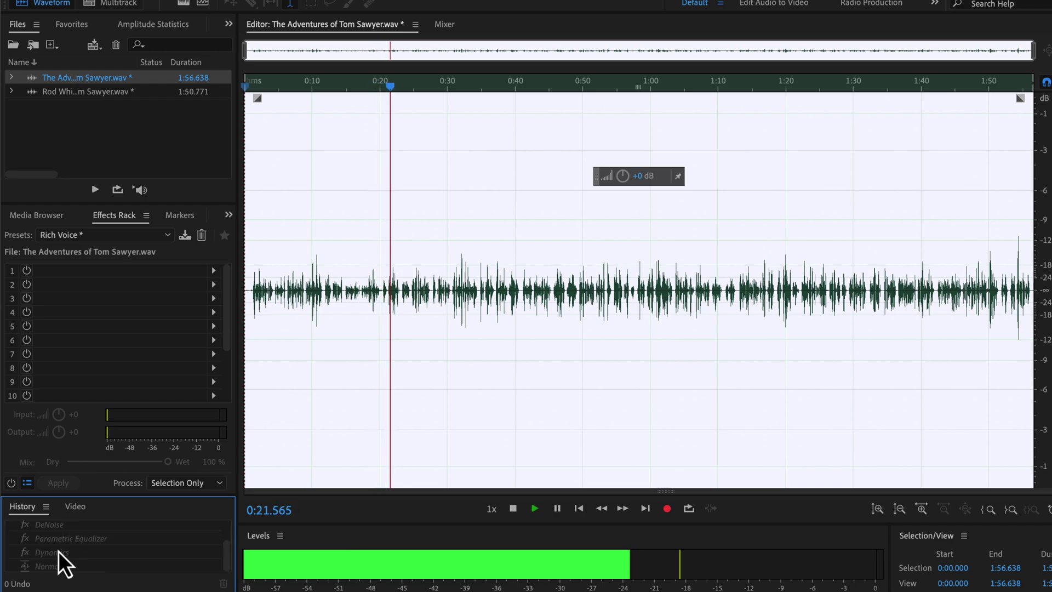
left_click(62, 566)
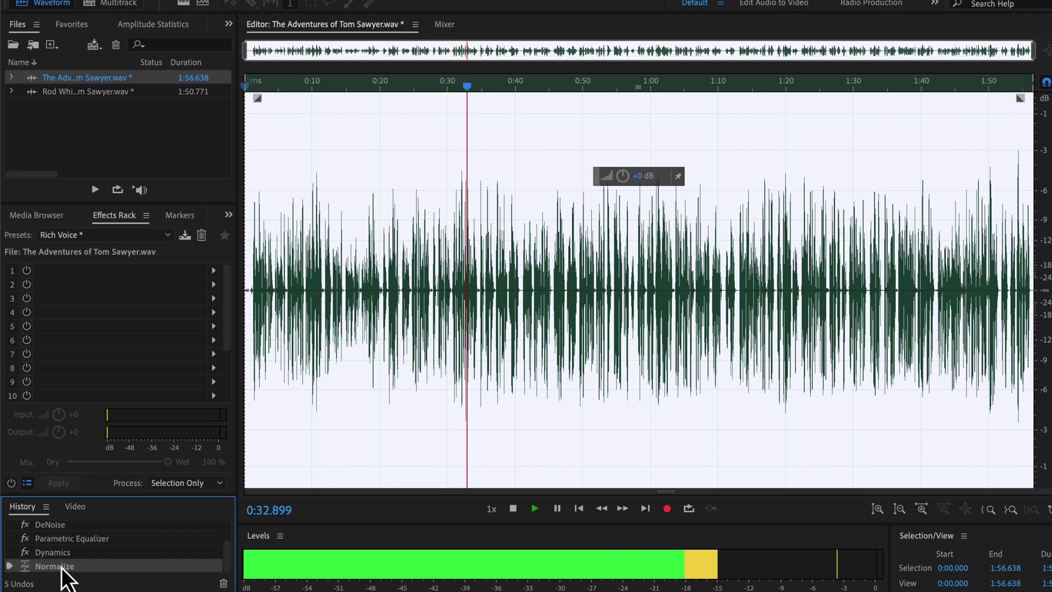
scroll(61, 575, "up", 2)
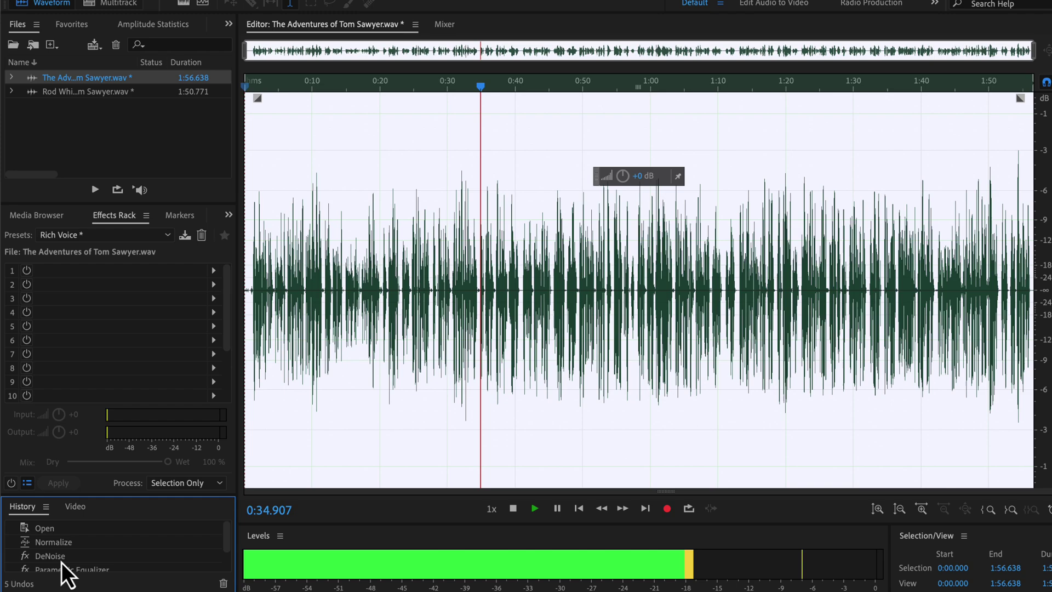
left_click(64, 531)
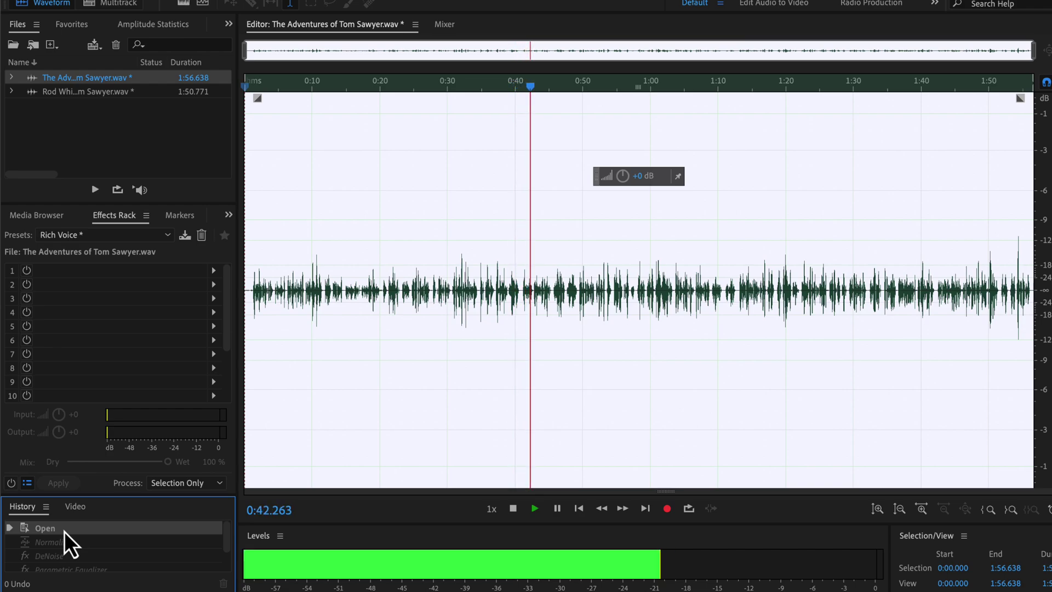
scroll(64, 531, "down", 1)
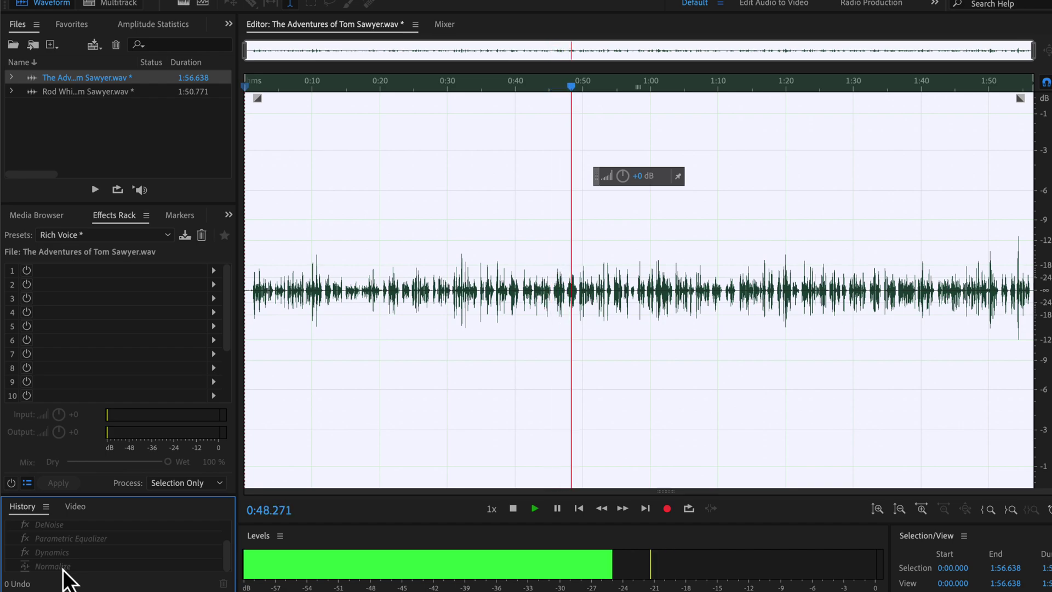
left_click(62, 568)
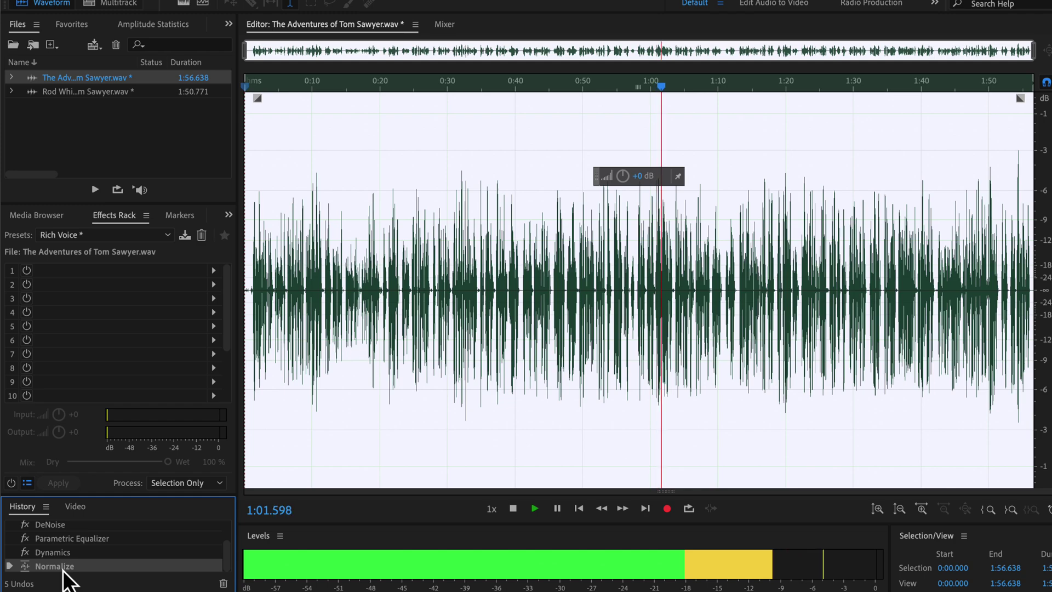
key("space")
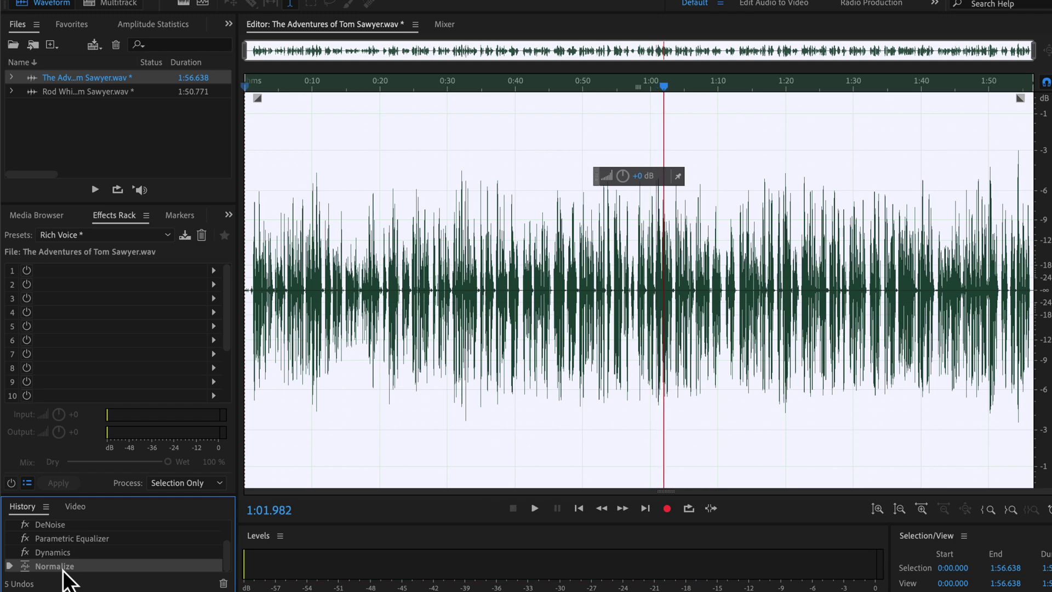
key("ctrl+Right")
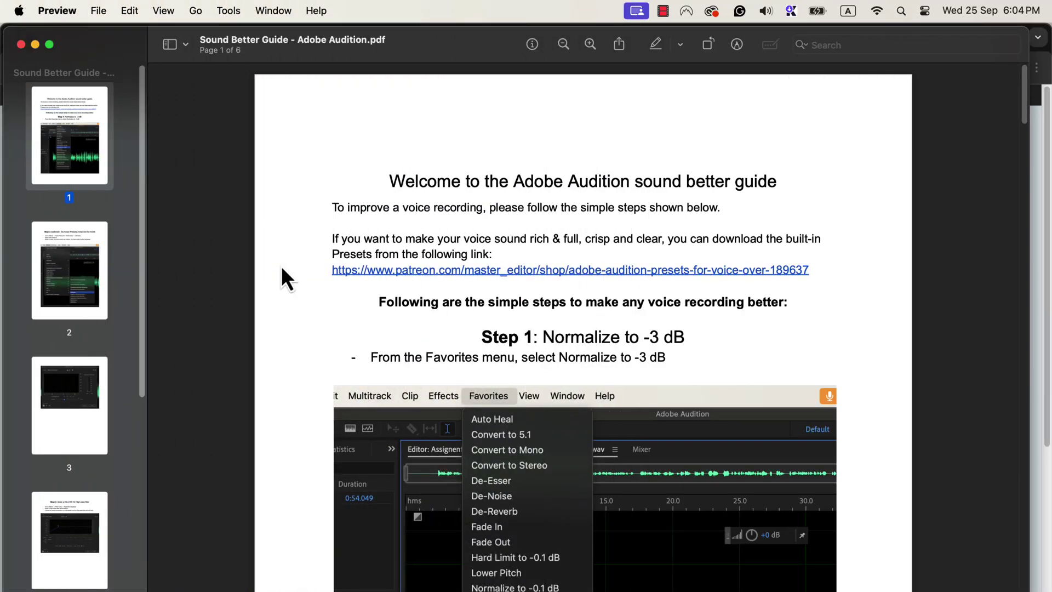
Scroll the Sound Better Guide past the Normalize to -3 dB screenshot
scroll(282, 268, "down", 10)
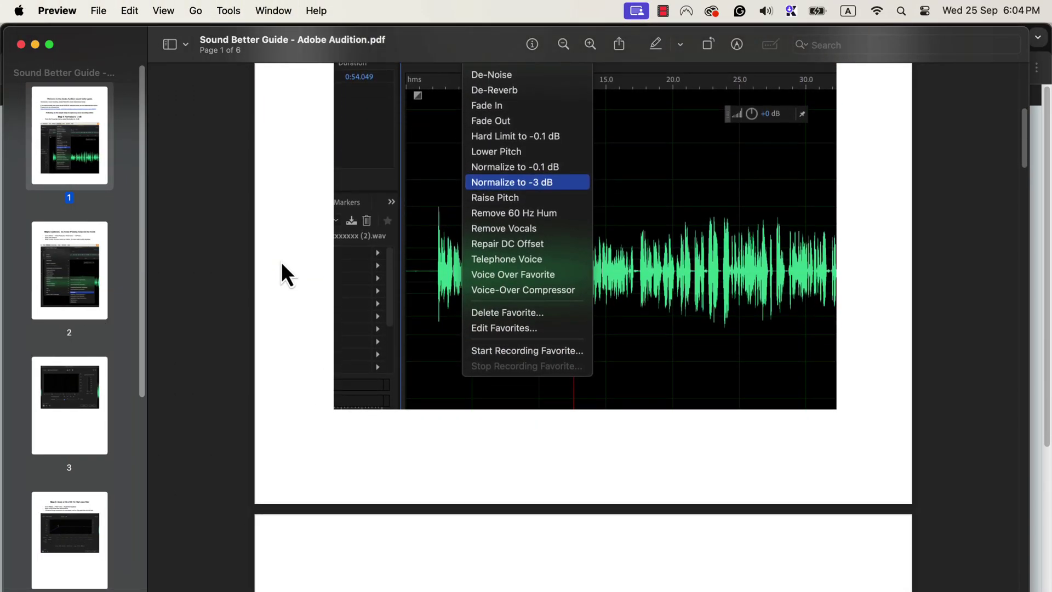
scroll(282, 265, "down", 4)
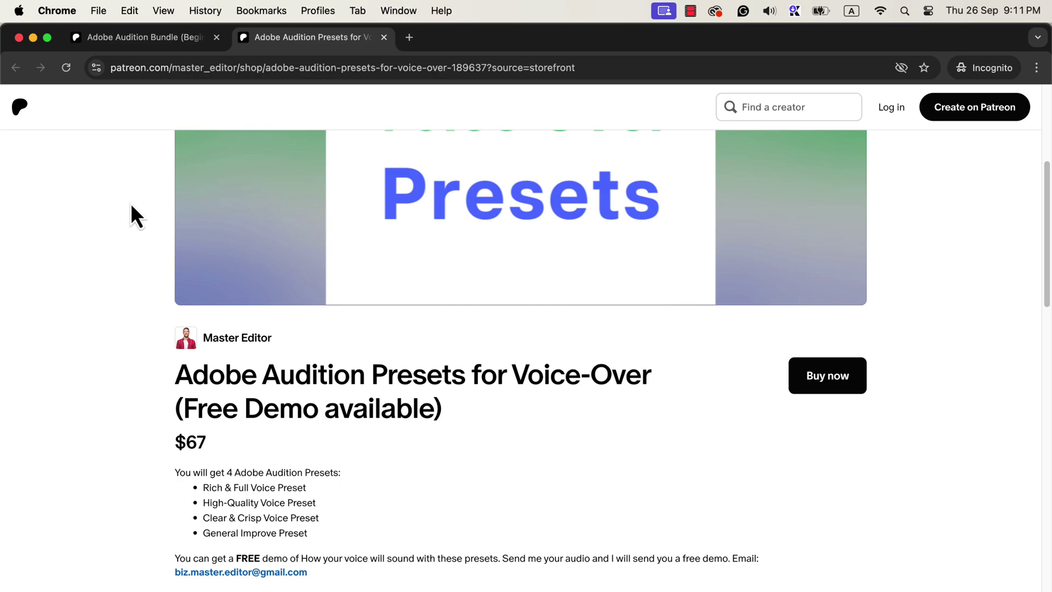
Show the Adobe Audition Bundle tab and scroll to its title and $149 price
left_click(170, 43)
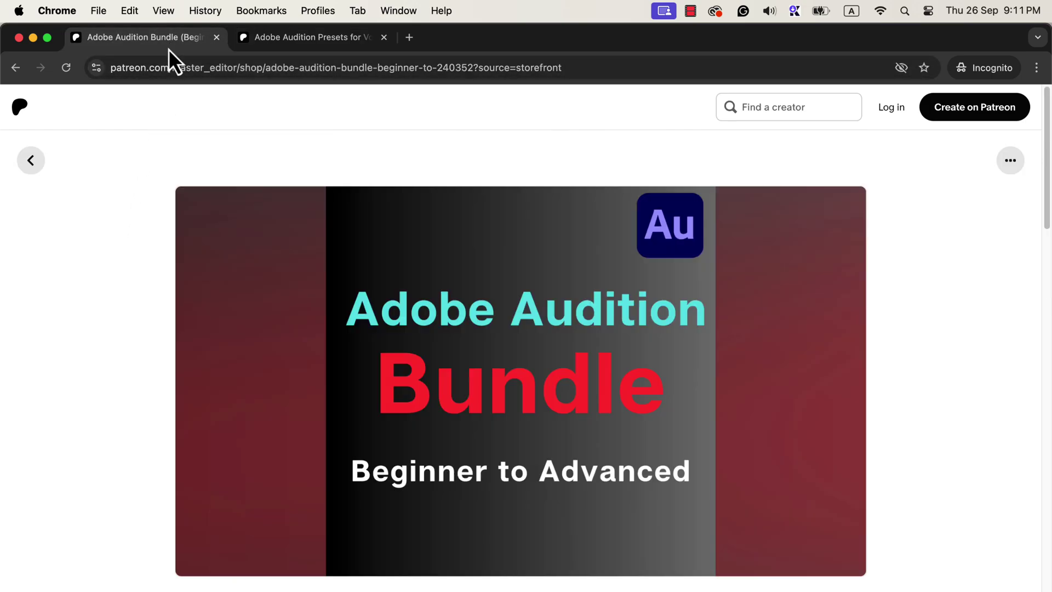
scroll(105, 324, "down", 2)
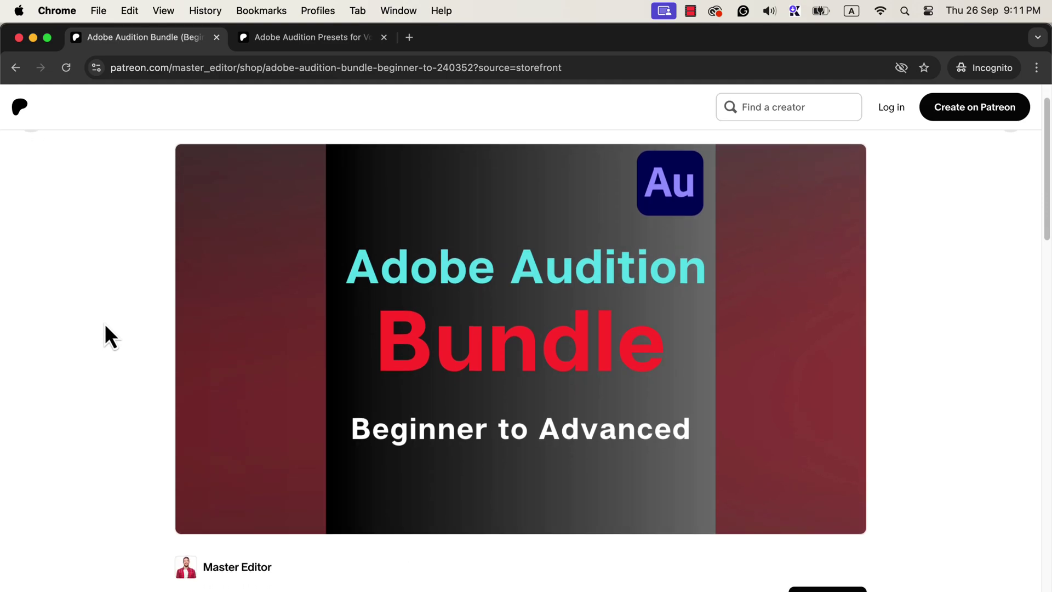
scroll(105, 325, "down", 1)
scroll(106, 326, "down", 5)
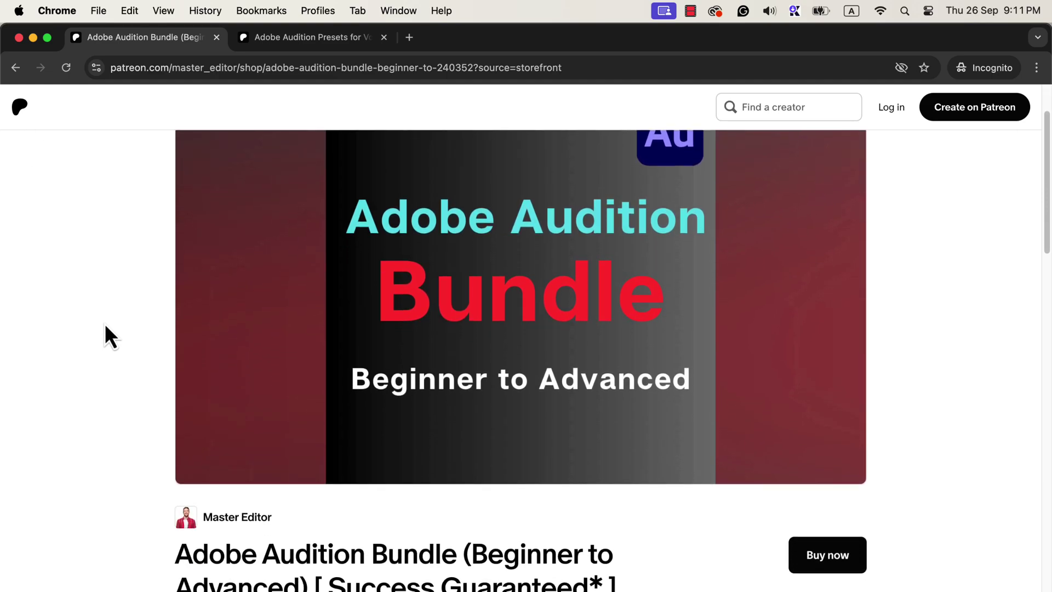